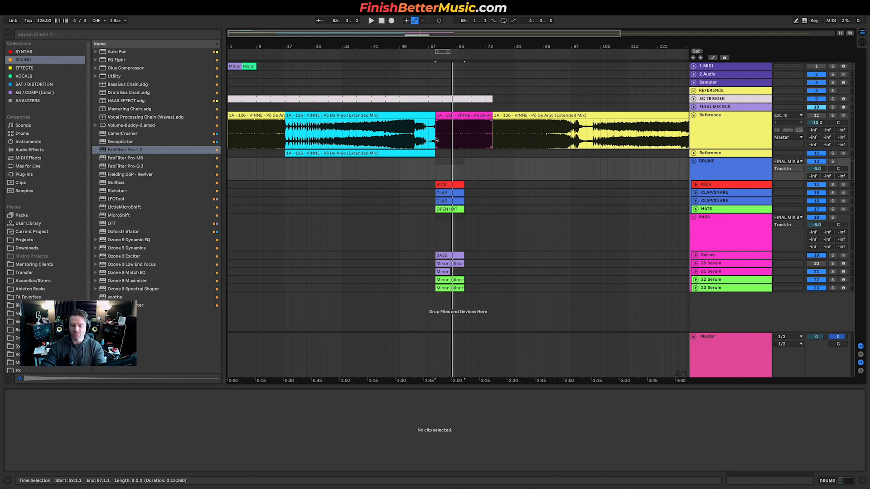
# Solo the Reference track and listen to it from bars 17, 50 and 58.
pyautogui.scroll(5, 437, 138)
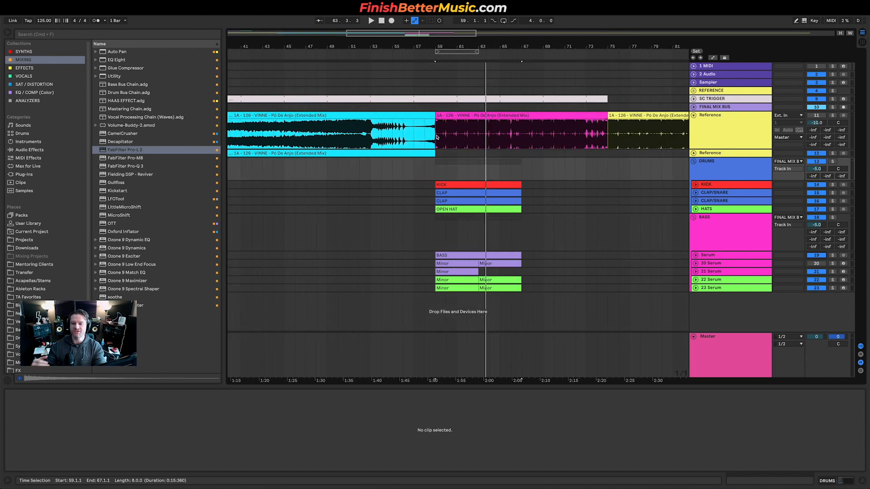
pyautogui.scroll(-5, 447, 147)
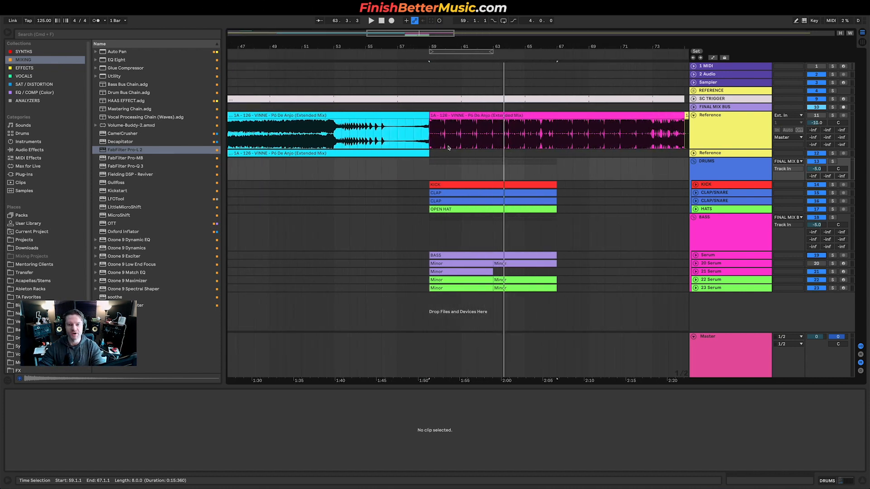
pyautogui.click(298, 133)
pyautogui.click(833, 116)
pyautogui.press('space')
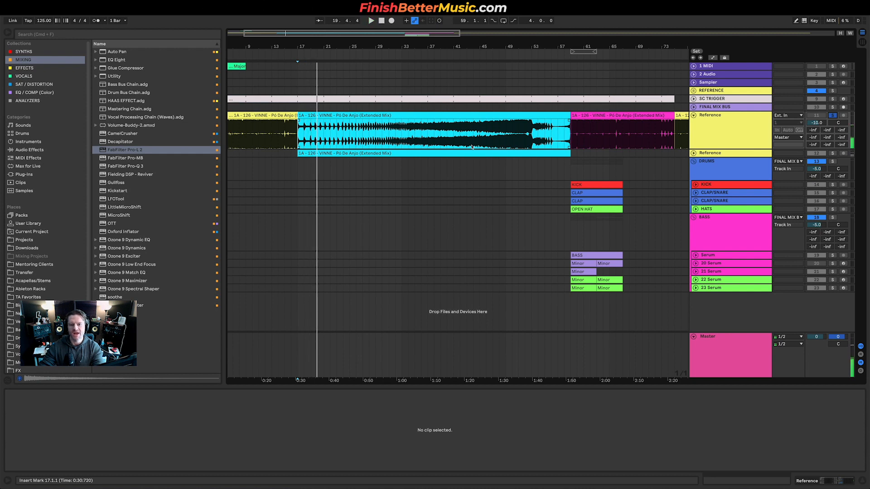
pyautogui.click(316, 132)
pyautogui.click(513, 135)
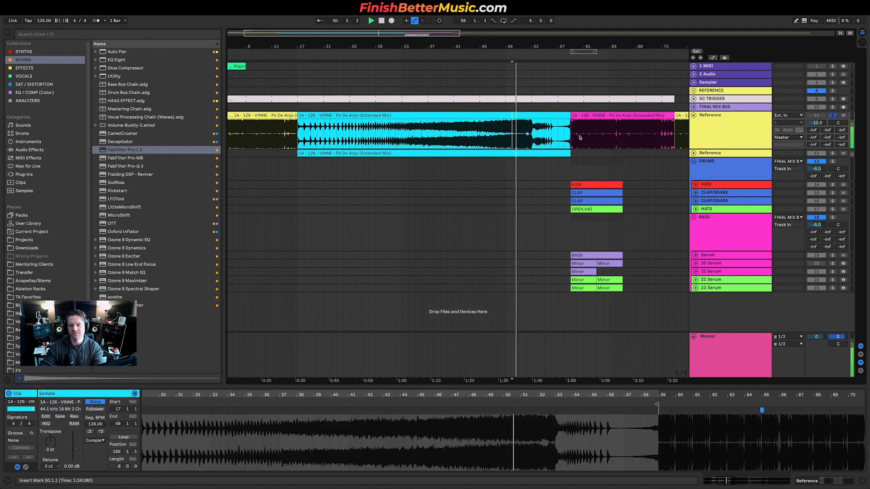
pyautogui.click(567, 148)
pyautogui.hscroll(5, 599, 163)
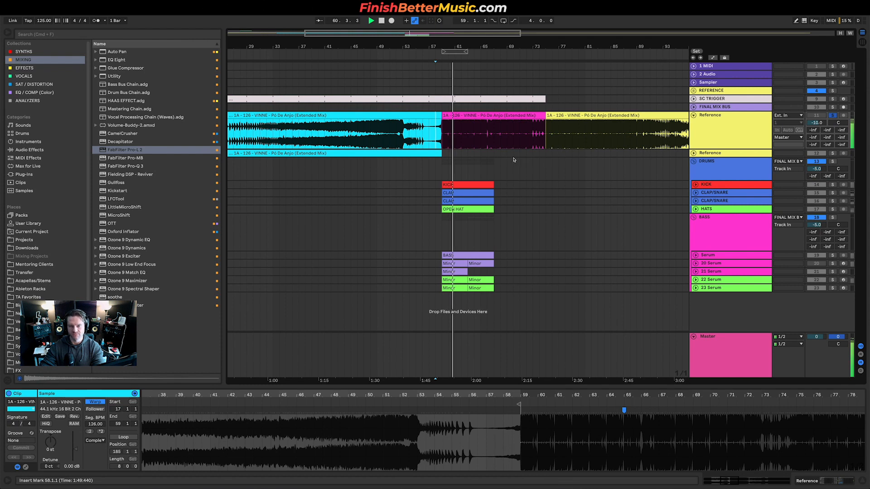
# Listen to the reference drop from bars 65 and 70 and the section starting at bar 75, then stop playback.
pyautogui.click(484, 134)
pyautogui.press('space')
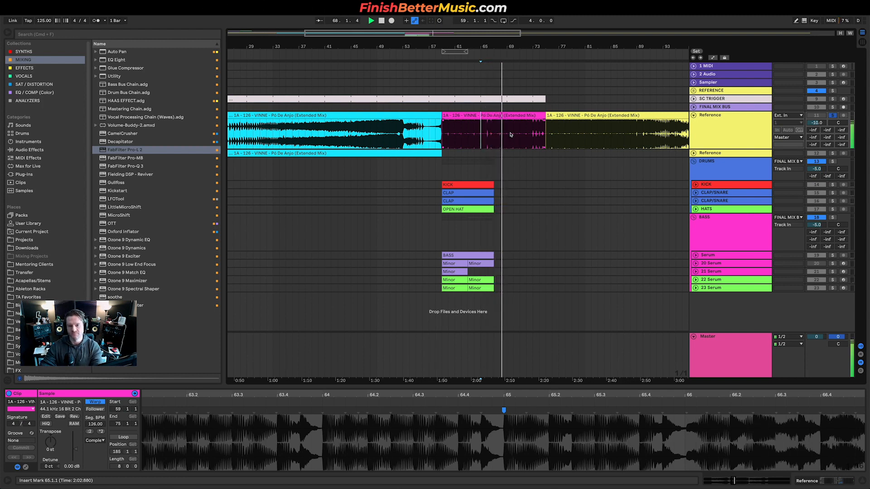
pyautogui.click(512, 135)
pyautogui.press('space')
pyautogui.press('space')
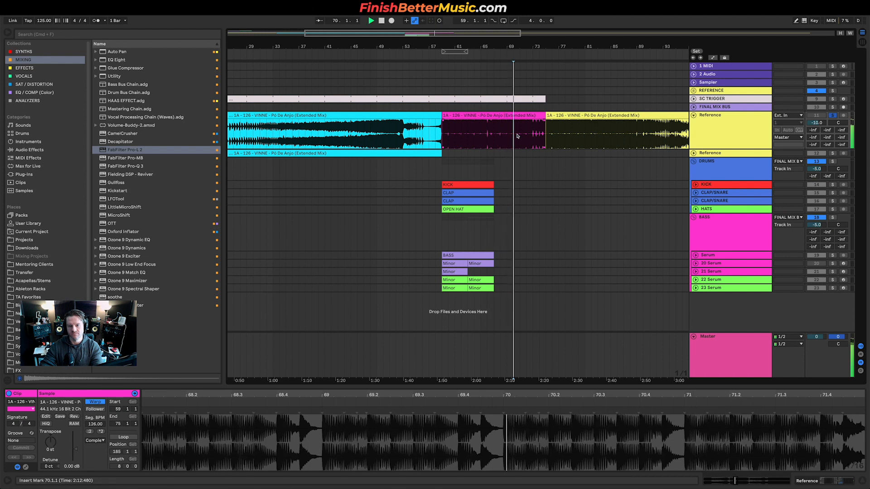
pyautogui.click(553, 139)
pyautogui.press('space')
pyautogui.press('space')
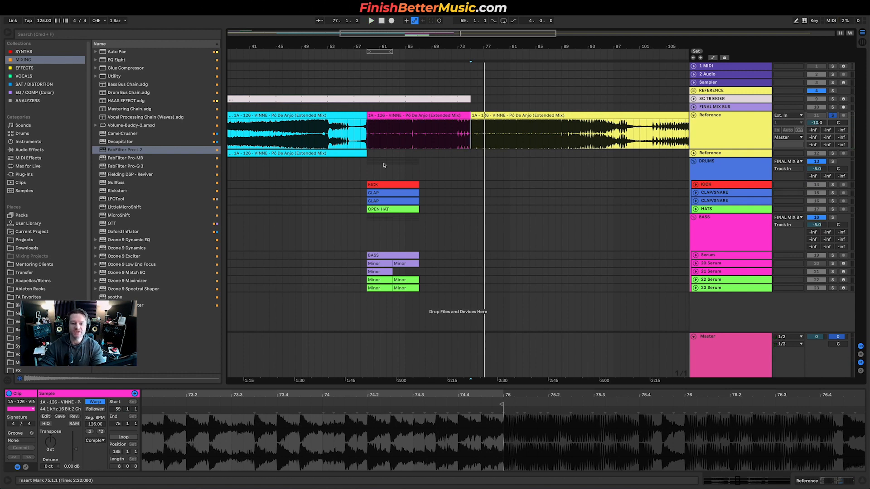
# Expand and solo the KICK track, and play its clip with bars 59 to 67 selected.
pyautogui.hscroll(-5, 406, 235)
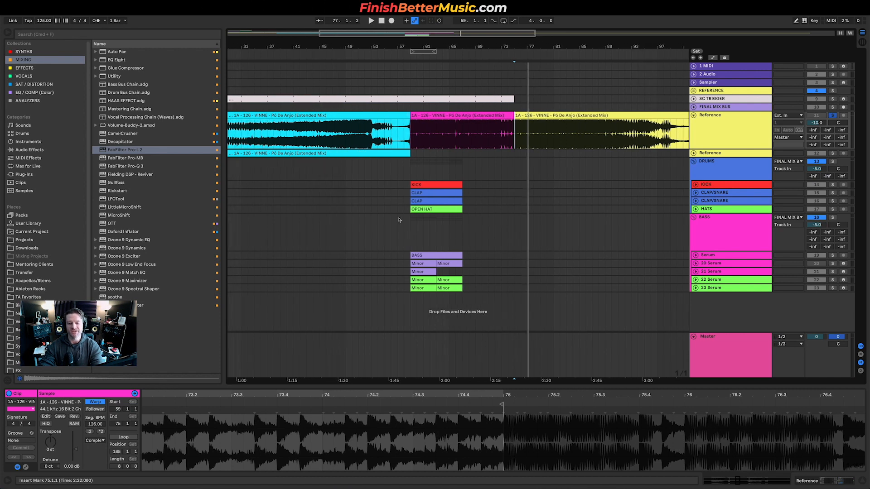
pyautogui.hscroll(-8, 475, 171)
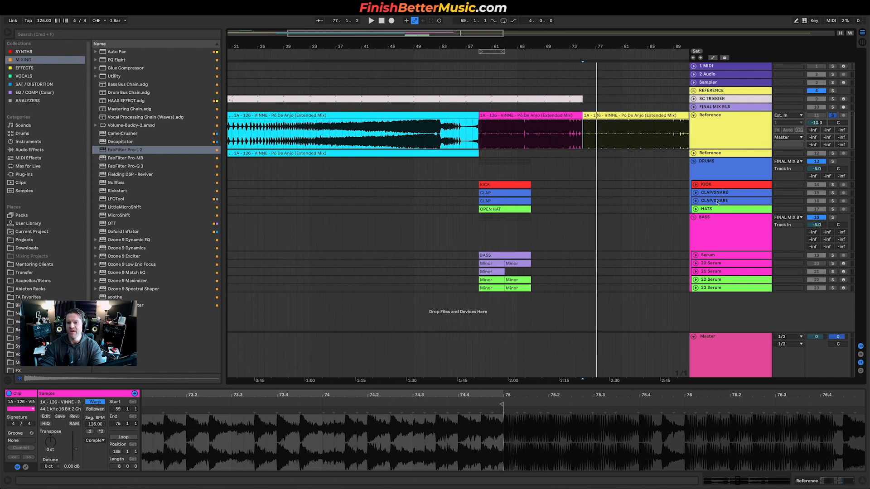
pyautogui.click(714, 187)
pyautogui.click(696, 185)
pyautogui.scroll(8, 498, 208)
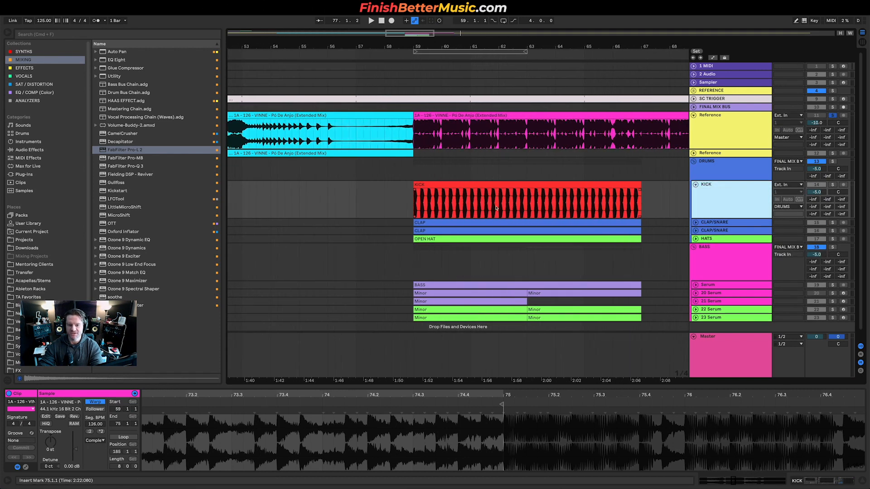
pyautogui.click(418, 202)
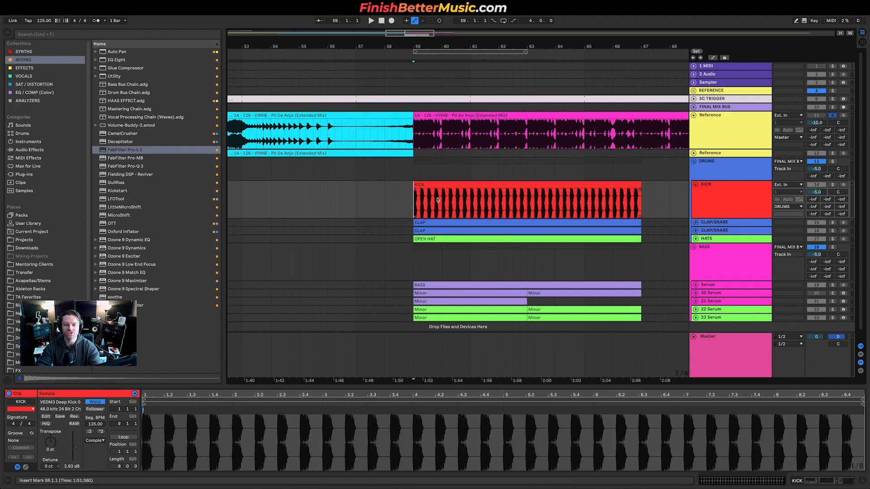
pyautogui.moveTo(414, 201); pyautogui.dragTo(641, 204)
pyautogui.click(833, 185)
pyautogui.press('space')
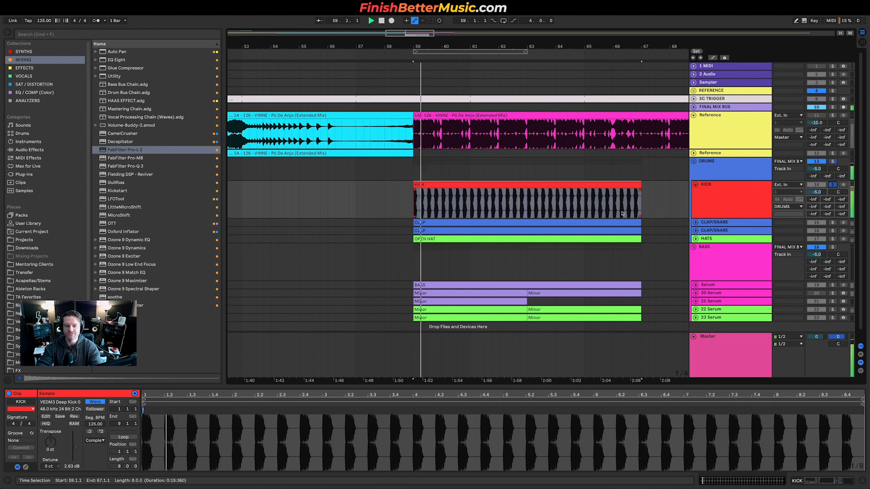
# Expand both CLAP/SNARE tracks and listen to them soloed from bar 59.
pyautogui.click(695, 223)
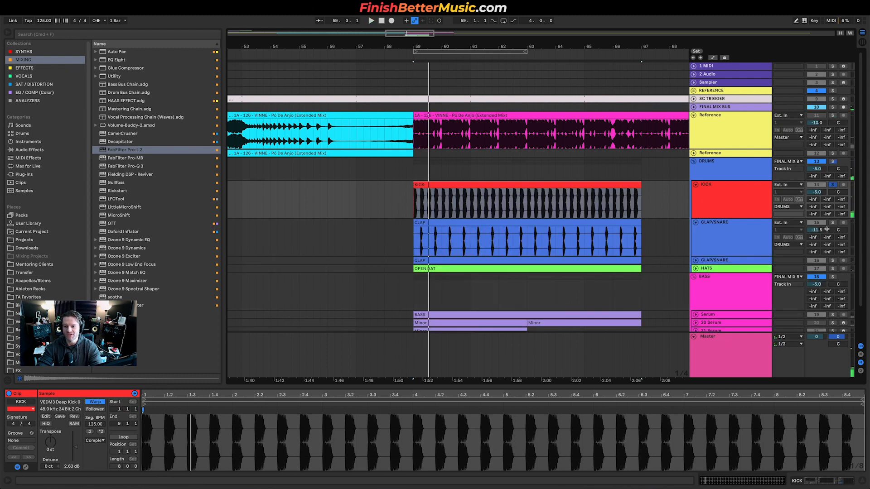
pyautogui.press('space')
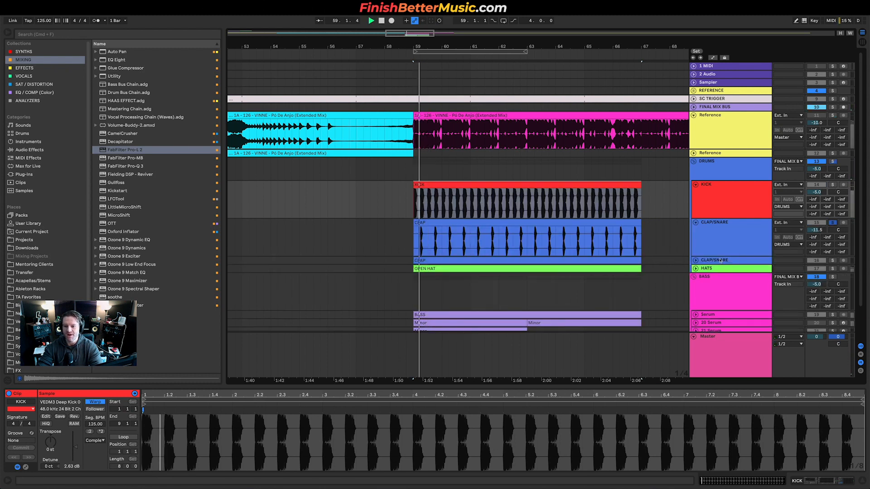
pyautogui.click(695, 260)
pyautogui.press('space')
pyautogui.click(833, 261)
pyautogui.press('space')
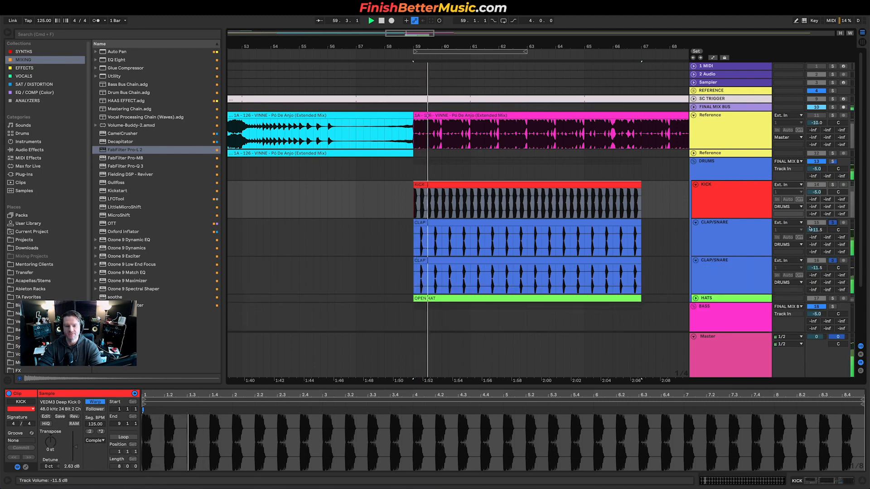
# Expand the HATS track to show the OPEN HAT clip's waveform.
pyautogui.scroll(-1, 712, 295)
pyautogui.click(696, 291)
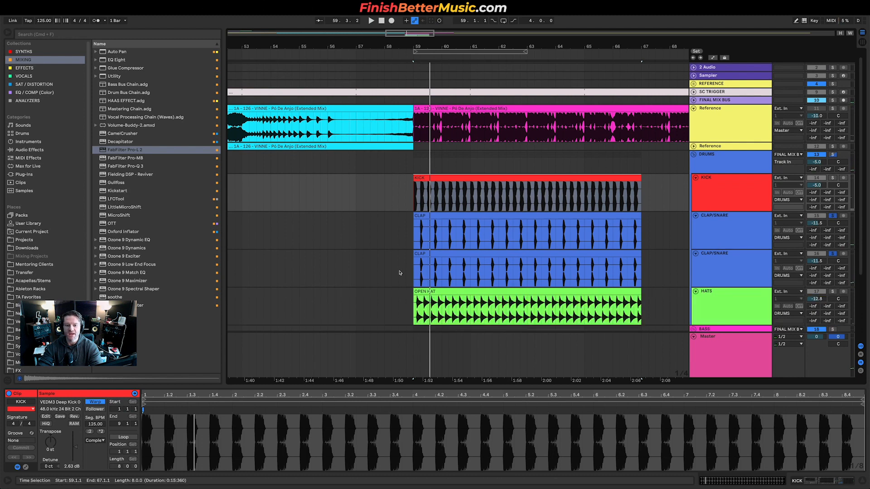
pyautogui.scroll(-3, 404, 272)
pyautogui.scroll(3, 406, 271)
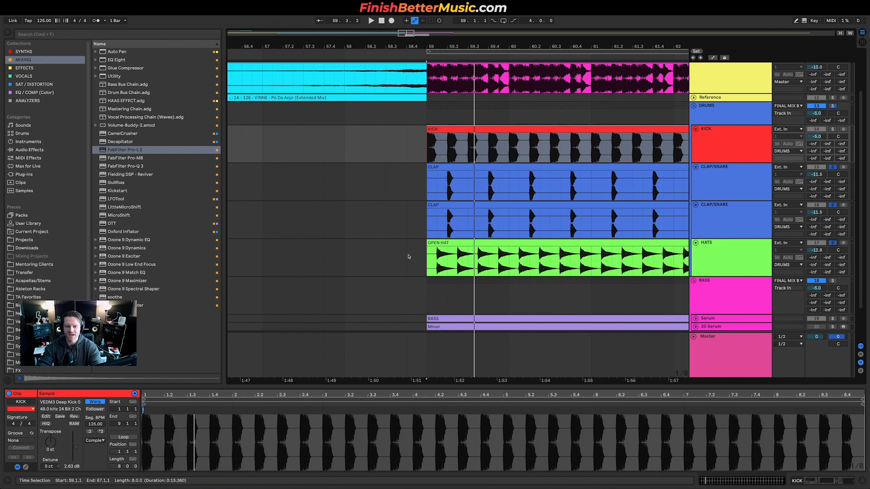
# Listen to the complete DRUMS group soloed from bar 59.
pyautogui.click(429, 262)
pyautogui.press('space')
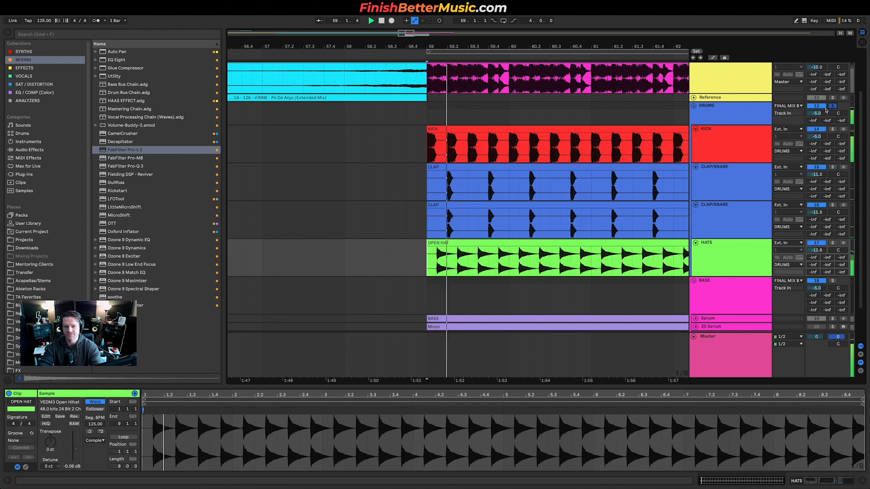
pyautogui.press('space')
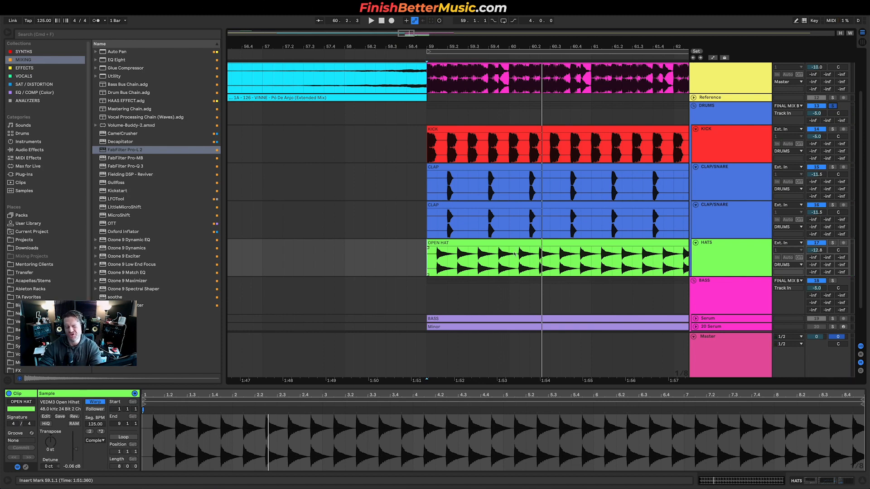
pyautogui.scroll(-3, 514, 253)
pyautogui.press('space')
pyautogui.hscroll(3, 552, 253)
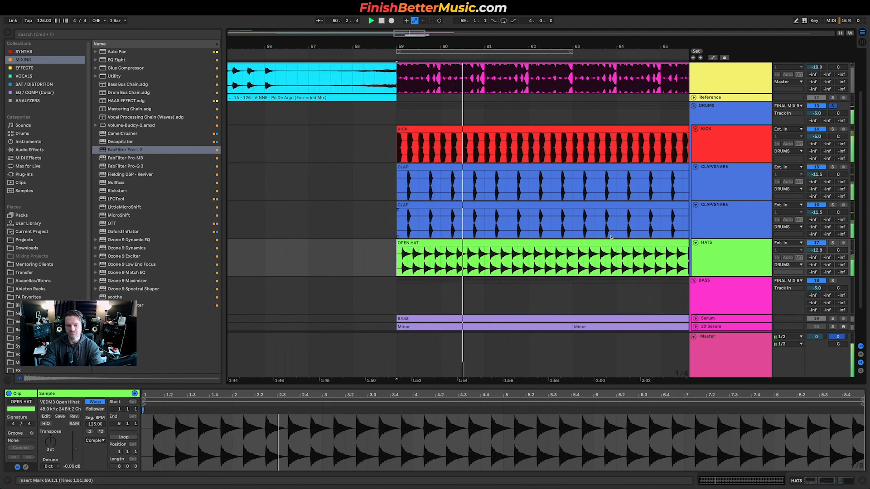
pyautogui.press('space')
# Expand the Serum audio track in the BASS group, solo it and listen to the BASS clip from bar 59.
pyautogui.scroll(-3, 611, 237)
pyautogui.click(718, 276)
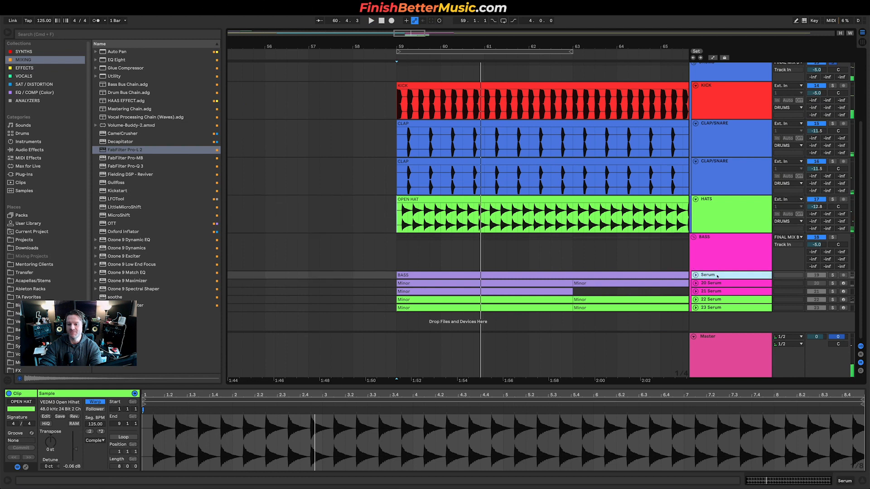
pyautogui.click(696, 275)
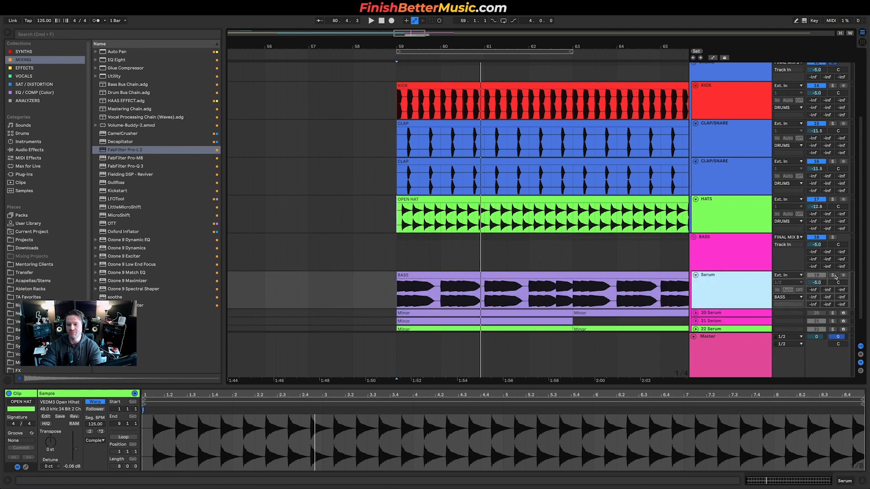
pyautogui.click(835, 276)
pyautogui.press('space')
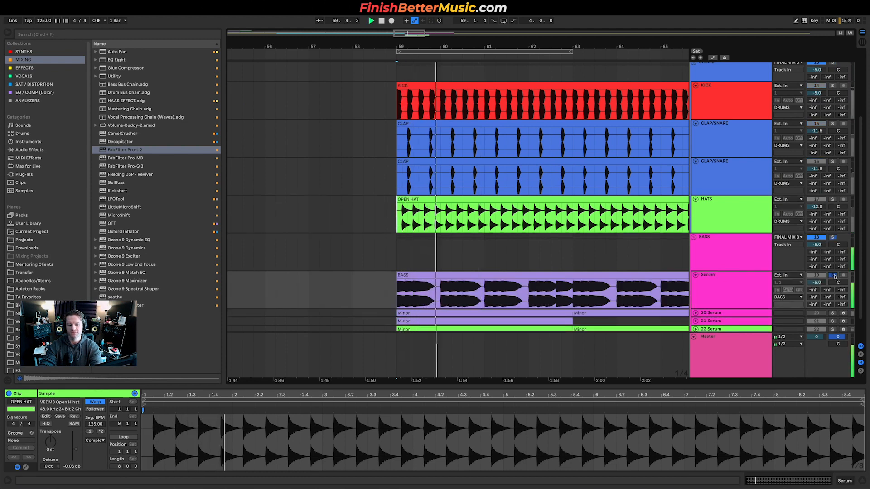
pyautogui.click(731, 284)
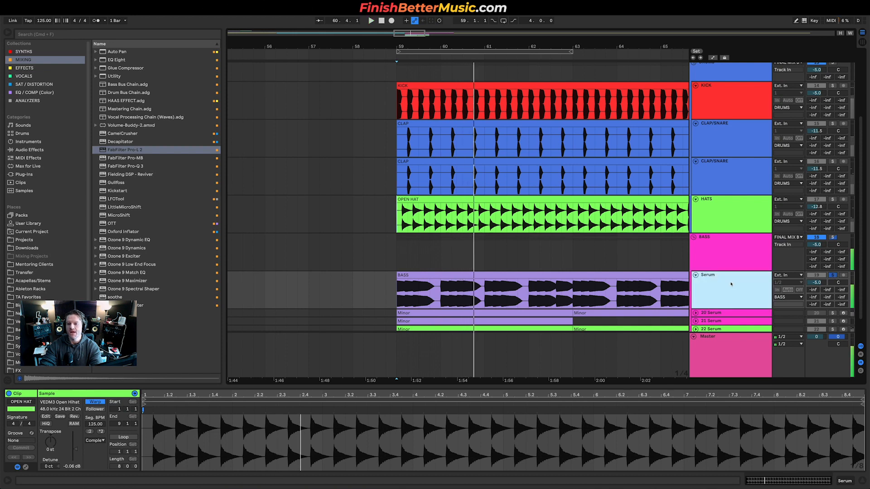
# Collapse the Serum audio track and fold the DRUMS group.
pyautogui.click(696, 276)
pyautogui.scroll(3, 716, 245)
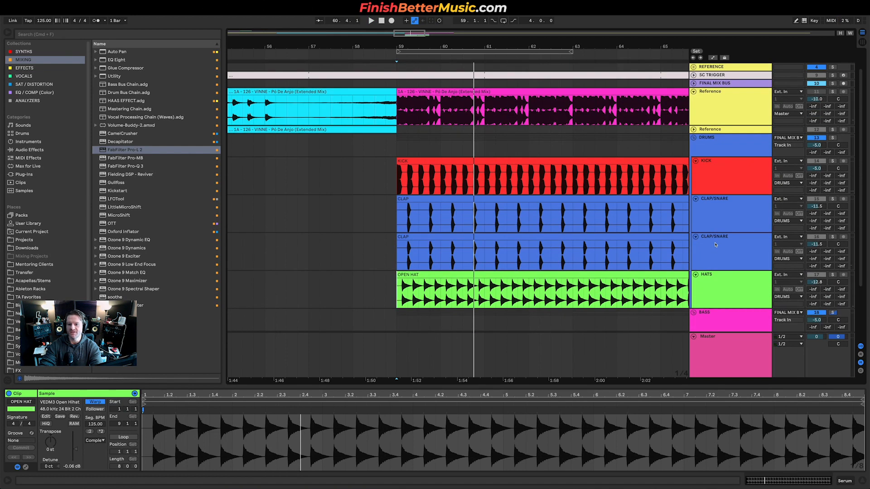
pyautogui.click(694, 139)
# Expand the 21 Serum track and show its device chain with the Serum plug-in window open.
pyautogui.click(713, 218)
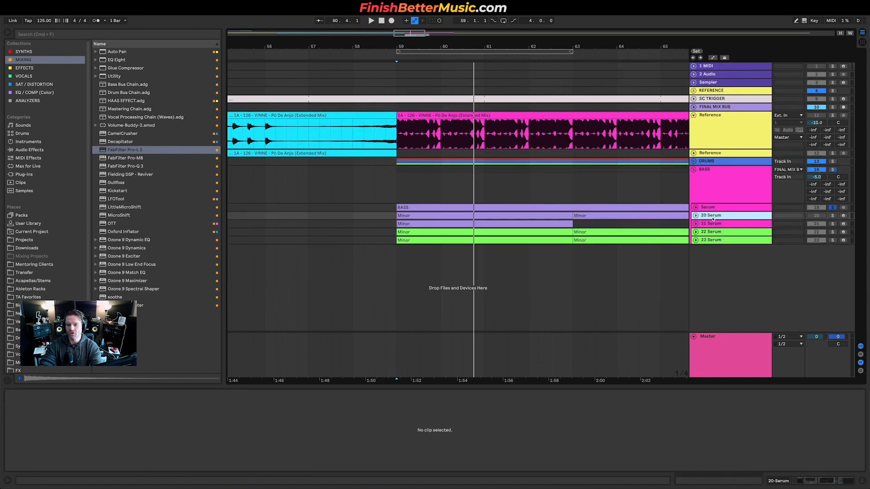
pyautogui.click(696, 224)
pyautogui.click(710, 231)
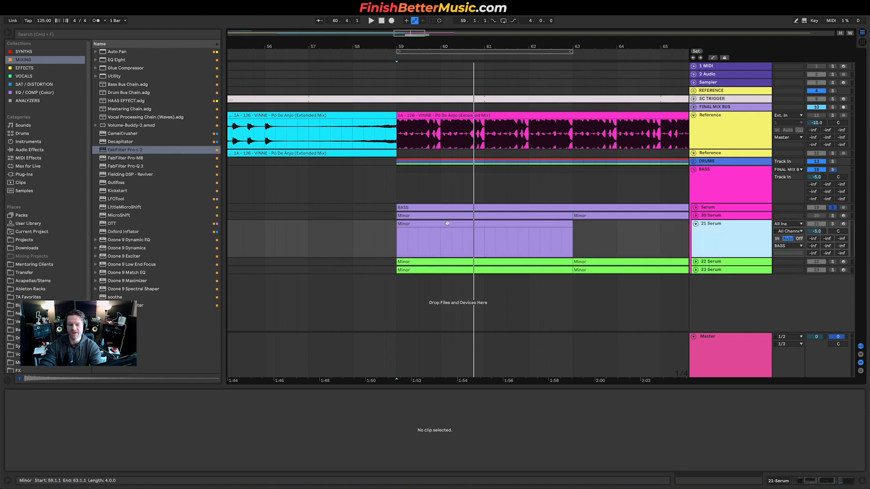
pyautogui.click(729, 225)
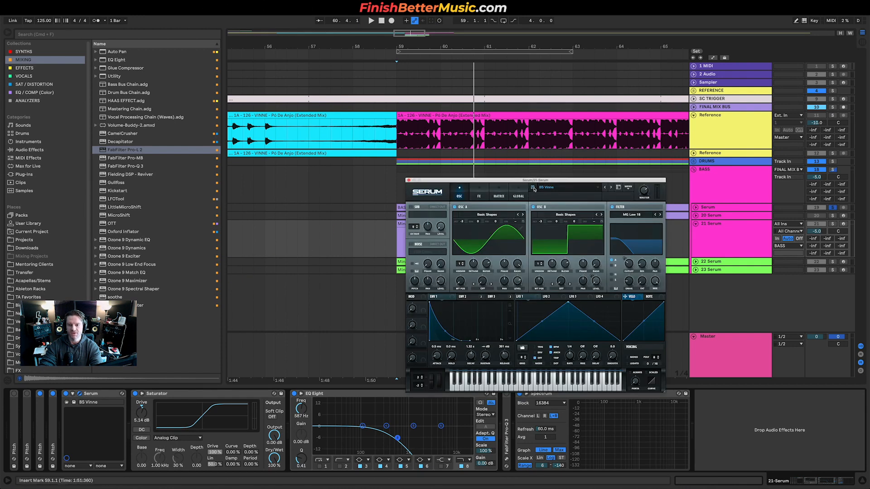
# Reset Serum on the 21 Serum track to the Init preset and close the plug-in window.
pyautogui.click(533, 188)
pyautogui.click(518, 223)
pyautogui.click(629, 188)
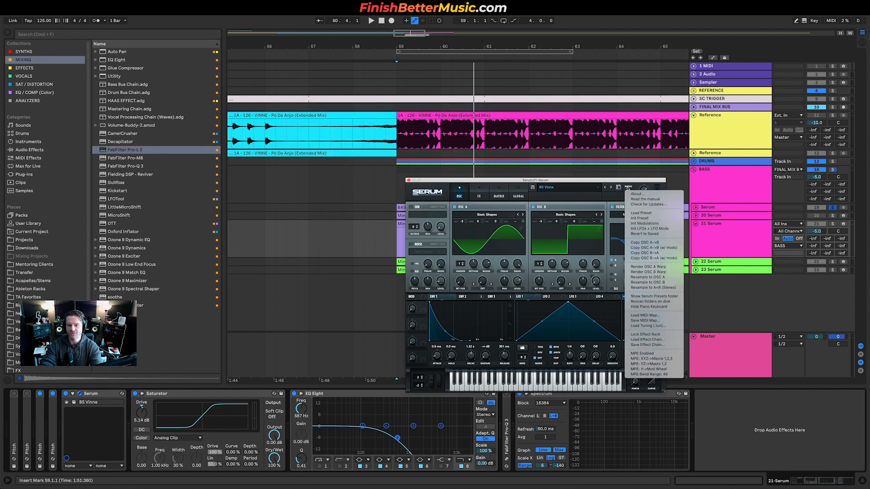
pyautogui.click(644, 219)
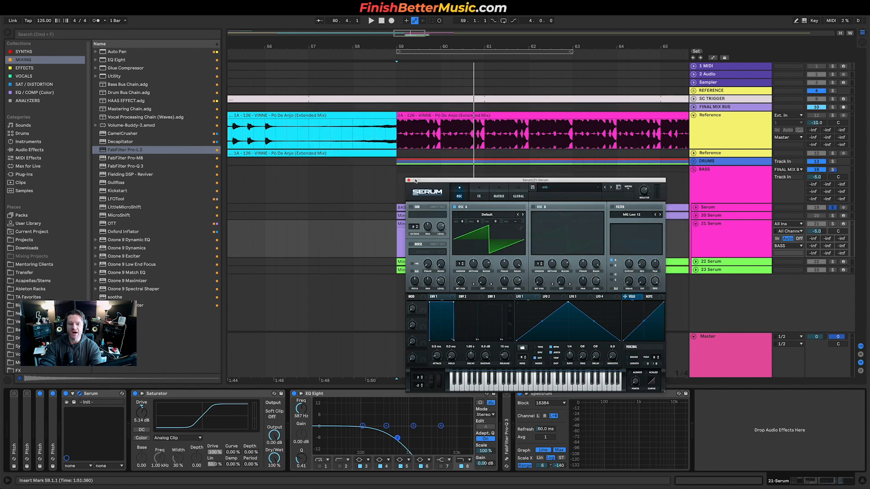
pyautogui.click(408, 180)
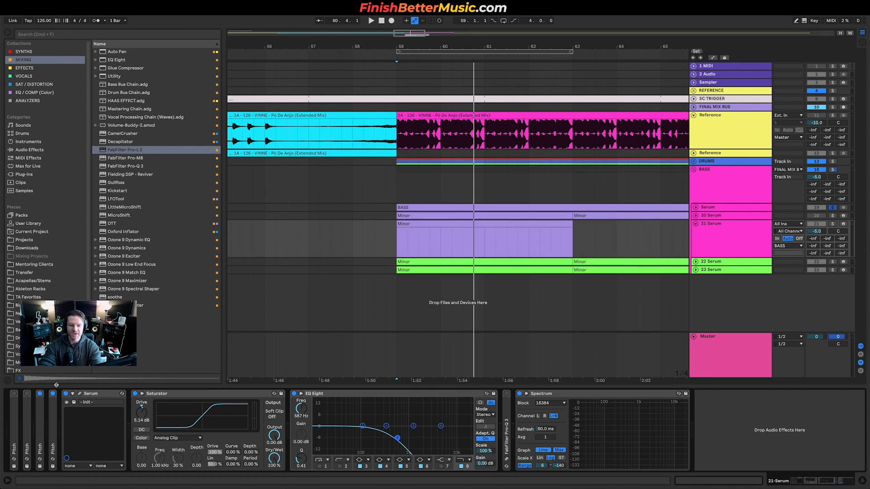
# Turn off Saturator and EQ Eight on the 21 Serum track and open its Minor clip in the note editor.
pyautogui.click(136, 393)
pyautogui.click(294, 394)
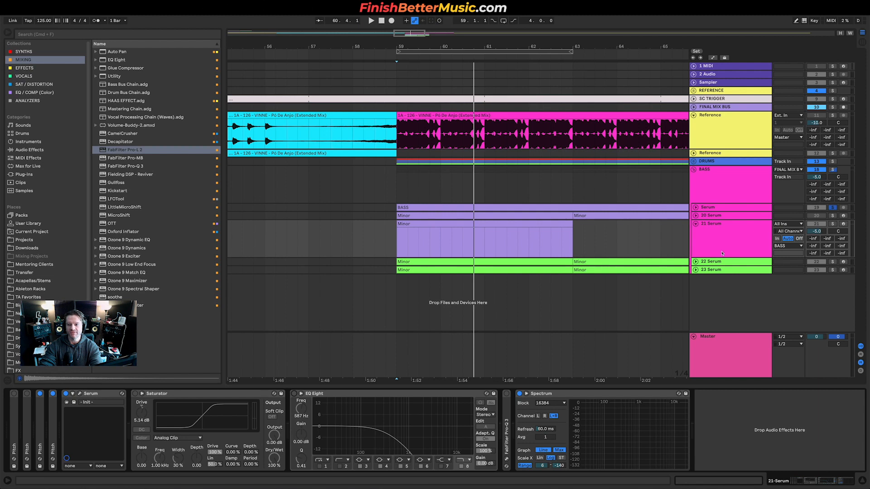
pyautogui.scroll(3, 526, 244)
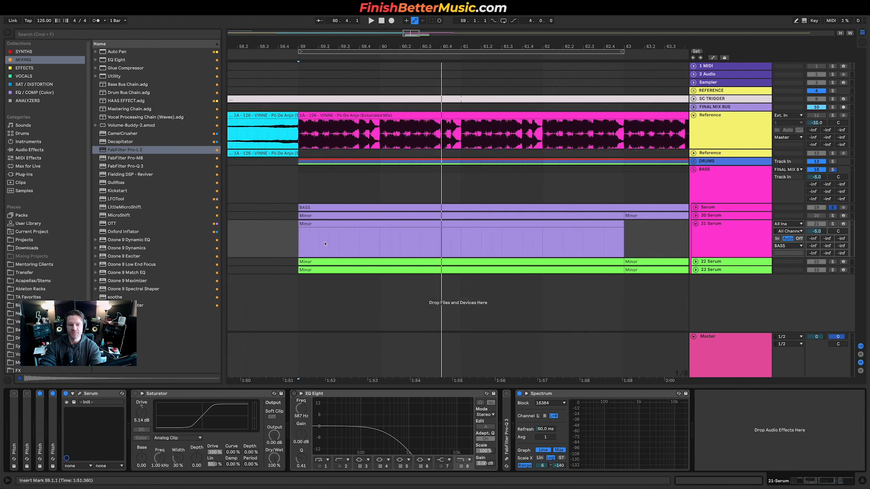
pyautogui.doubleClick(345, 224)
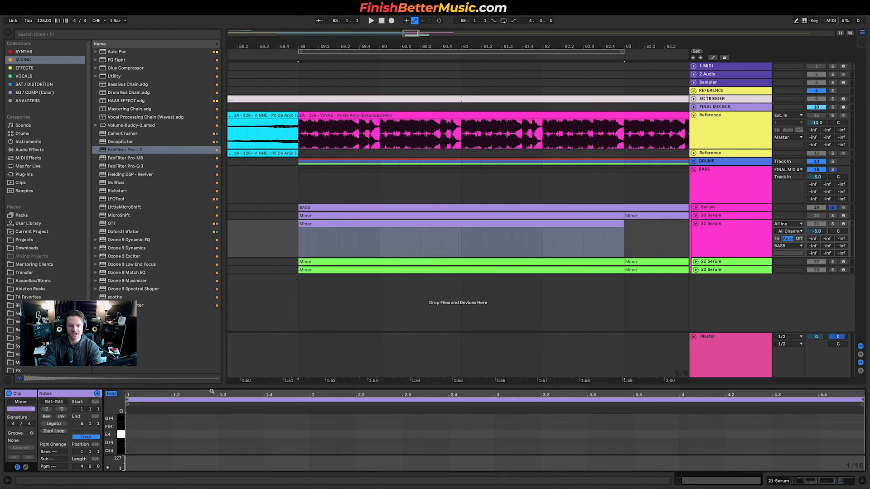
# Enlarge the note editor and draw a one-beat G#2 note at the start of the Minor clip.
pyautogui.moveTo(213, 388); pyautogui.dragTo(213, 307)
pyautogui.scroll(-5, 206, 428)
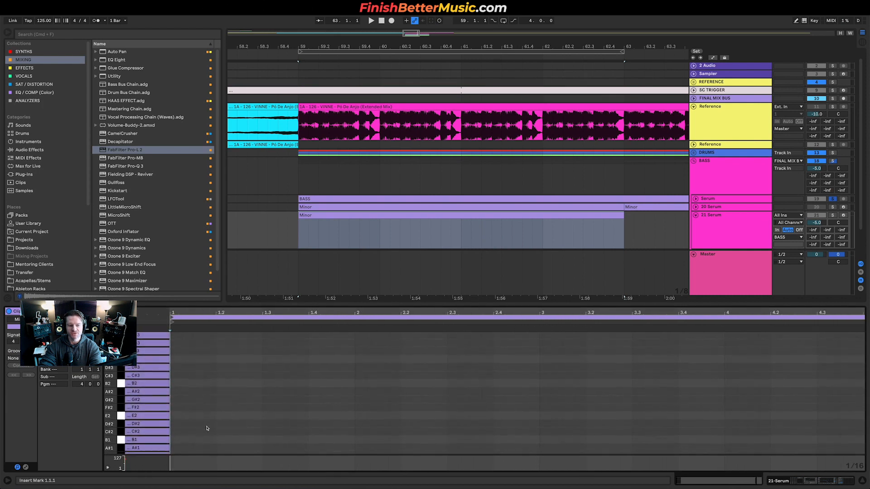
pyautogui.hscroll(-2, 206, 428)
pyautogui.moveTo(151, 394); pyautogui.dragTo(198, 395)
pyautogui.scroll(4, 178, 402)
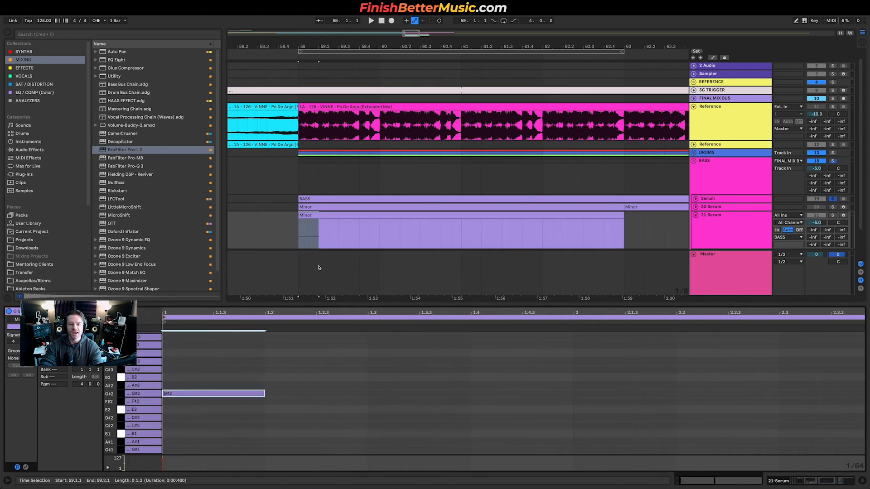
# Solo the Reference track and listen to its bass rhythm from bar 59.
pyautogui.scroll(4, 297, 132)
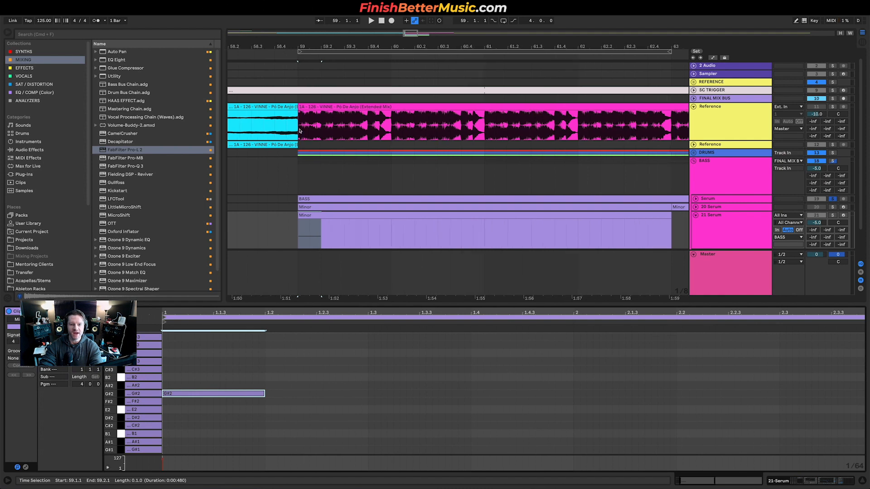
pyautogui.click(832, 106)
pyautogui.press('space')
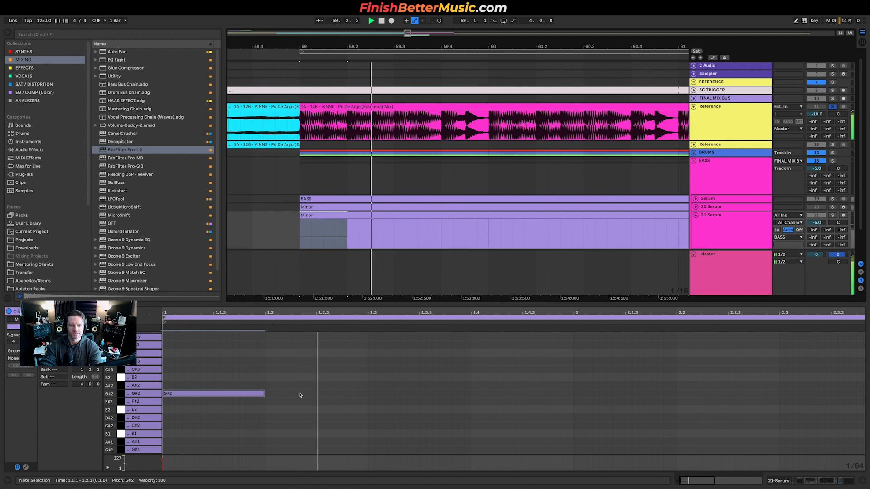
pyautogui.scroll(3, 302, 186)
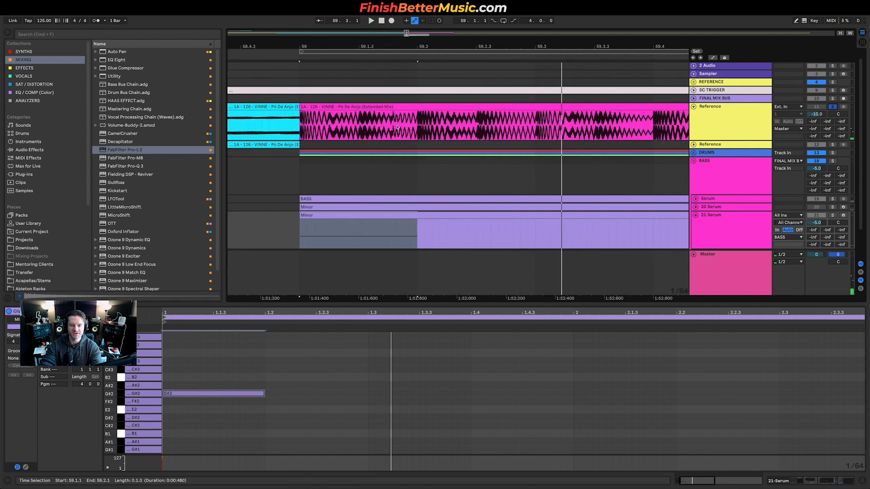
pyautogui.press('space')
# Shape the clip's opening into three consecutive G#2 notes of three sixteenths each, checking the timing against the reference.
pyautogui.moveTo(301, 441); pyautogui.dragTo(298, 440)
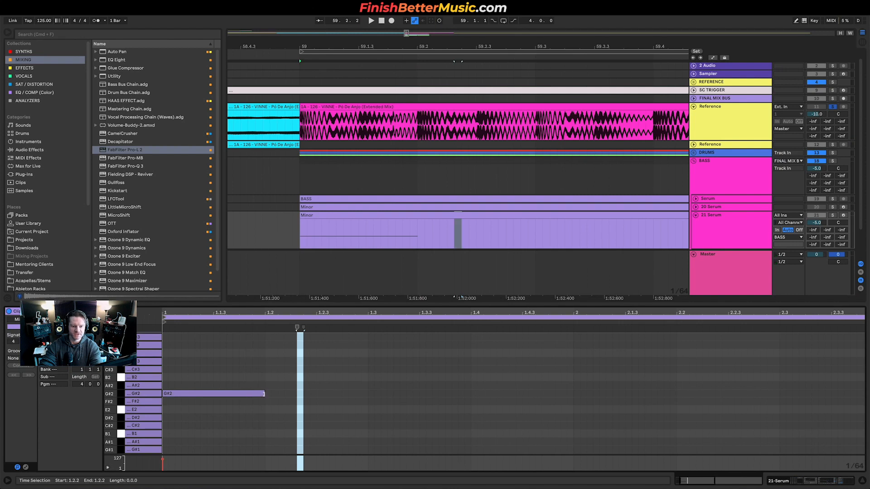
pyautogui.moveTo(264, 393); pyautogui.dragTo(375, 398)
pyautogui.press('space')
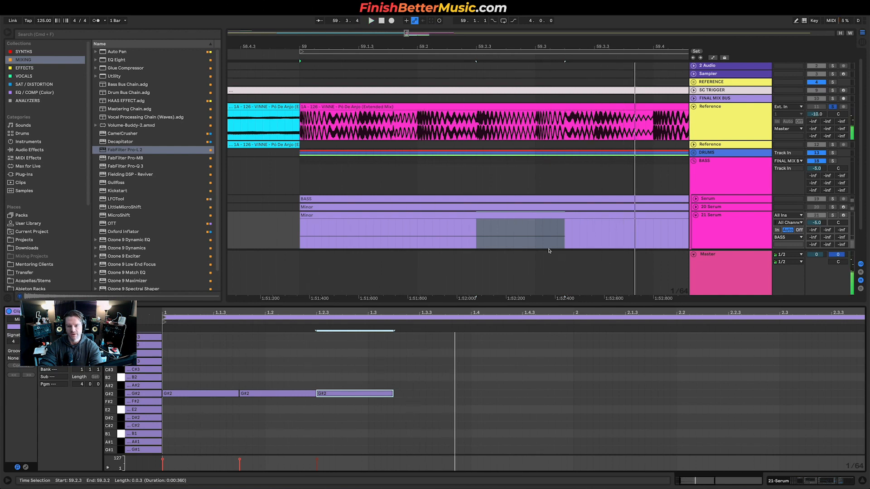
pyautogui.click(535, 243)
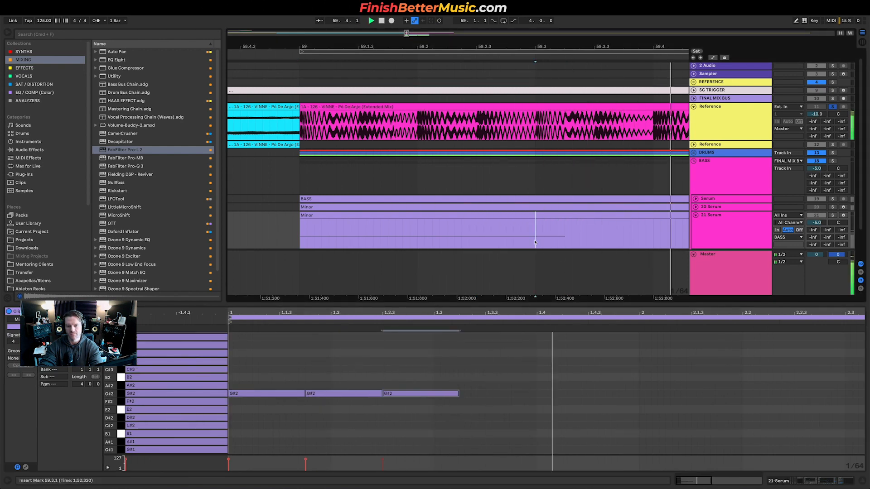
pyautogui.click(471, 397)
pyautogui.press('space')
# Shorten the third G#2 note to two sixteenths and duplicate it as a fourth note lasting one beat until 1.4.1.
pyautogui.moveTo(458, 394); pyautogui.dragTo(433, 394)
pyautogui.press('super+d')
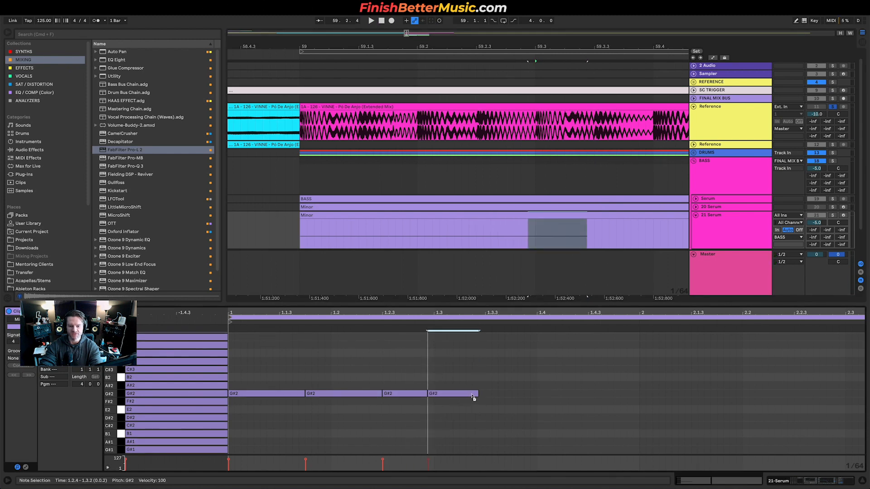
pyautogui.press('space')
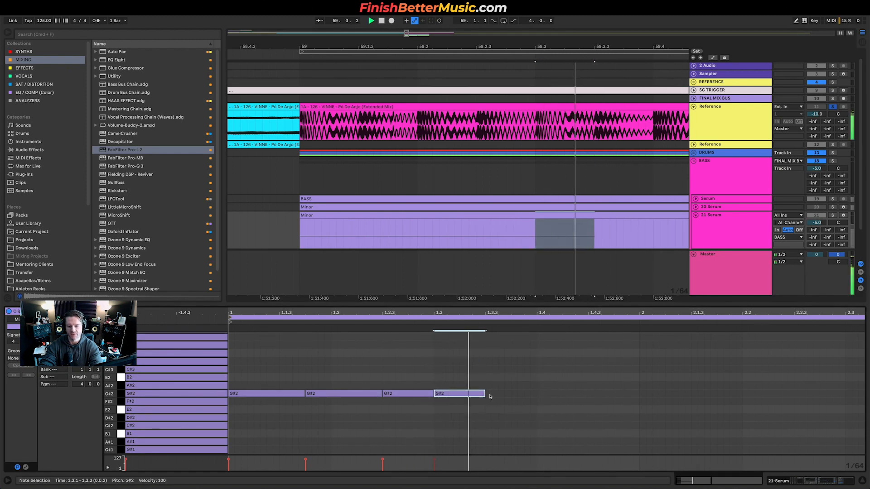
pyautogui.moveTo(484, 394); pyautogui.dragTo(537, 393)
pyautogui.press('-')
pyautogui.press('-')
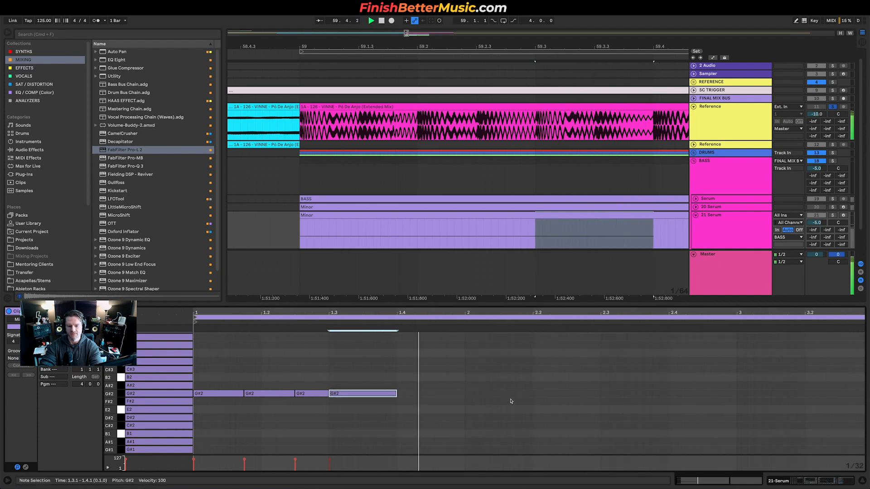
pyautogui.press('space')
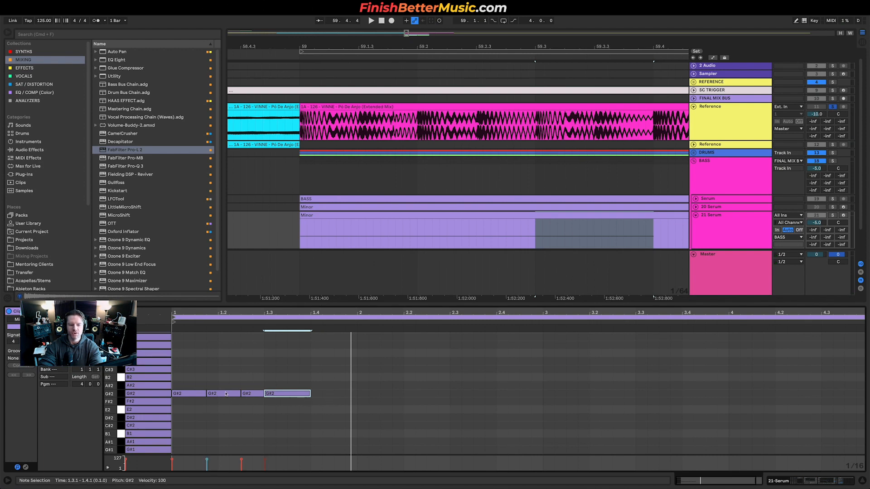
# Shorten the second G#2 note to one sixteenth, follow it with a two-sixteenth copy at 1.2.1, and listen from there.
pyautogui.moveTo(239, 392); pyautogui.dragTo(214, 393)
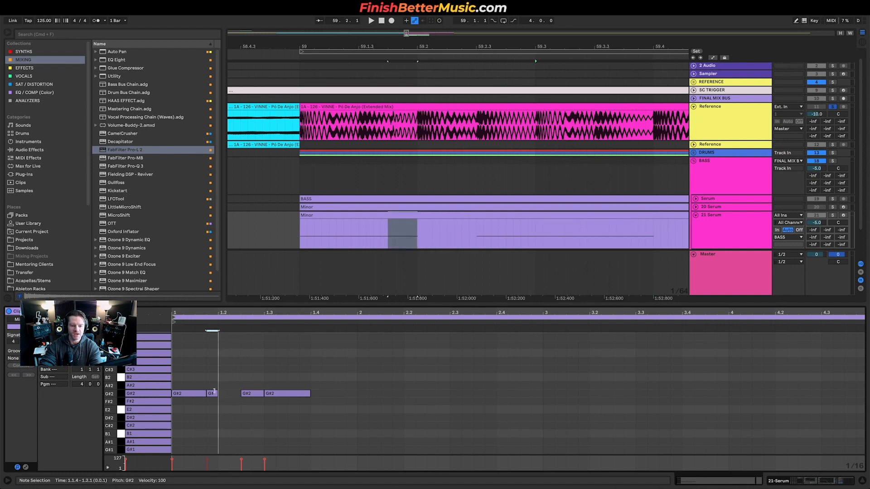
pyautogui.press('super+d')
pyautogui.hotkey('shift', 'Right')
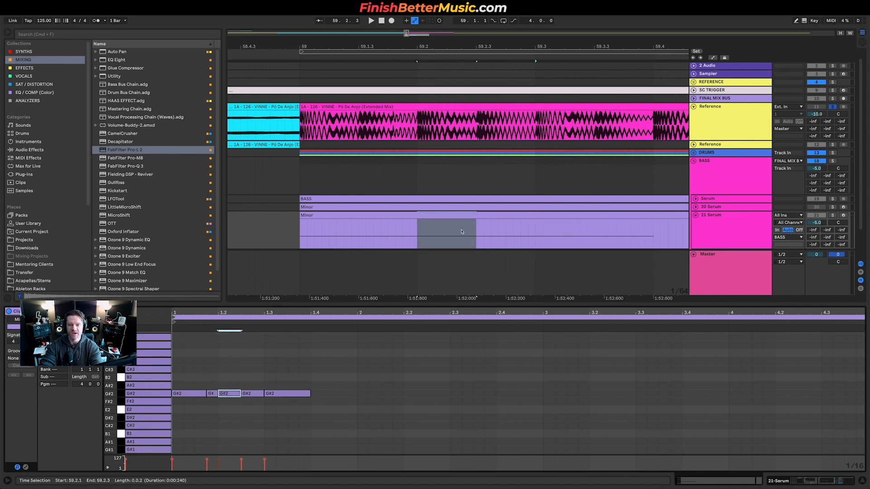
pyautogui.click(417, 241)
pyautogui.press('space')
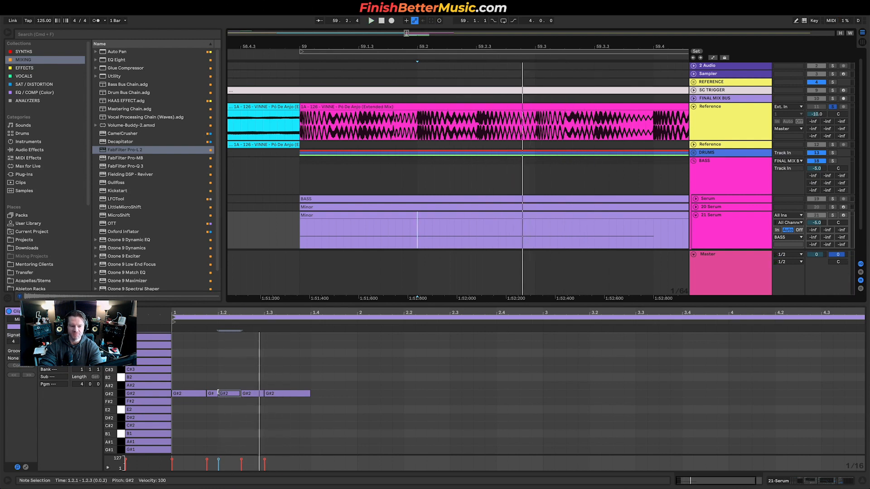
# Repeat the G#2 pattern in bar 2 with its split second note, and make bar 1's second note three sixteenths long.
pyautogui.moveTo(216, 393)
pyautogui.mouseDown()
pyautogui.moveTo(312, 418)
pyautogui.moveTo(217, 394)
pyautogui.moveTo(415, 394)
pyautogui.moveTo(404, 394)
pyautogui.mouseUp()
pyautogui.click(413, 386)
pyautogui.moveTo(399, 396); pyautogui.dragTo(426, 397)
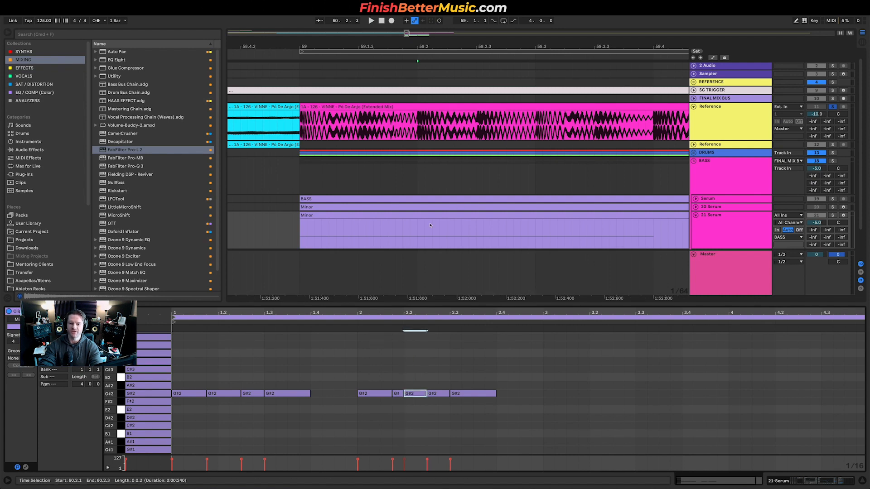
# Solo the 21 Serum track and play its new bass pattern from bar 59.
pyautogui.scroll(-6, 461, 210)
pyautogui.scroll(-2, 490, 211)
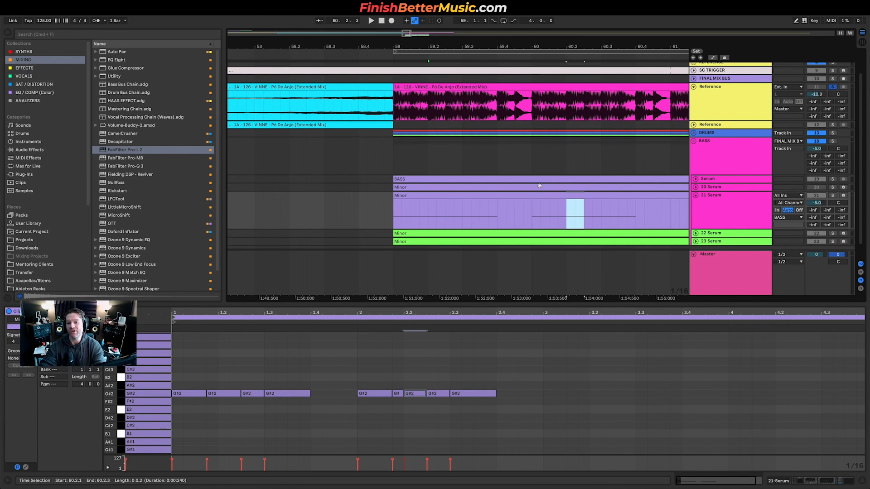
pyautogui.click(832, 196)
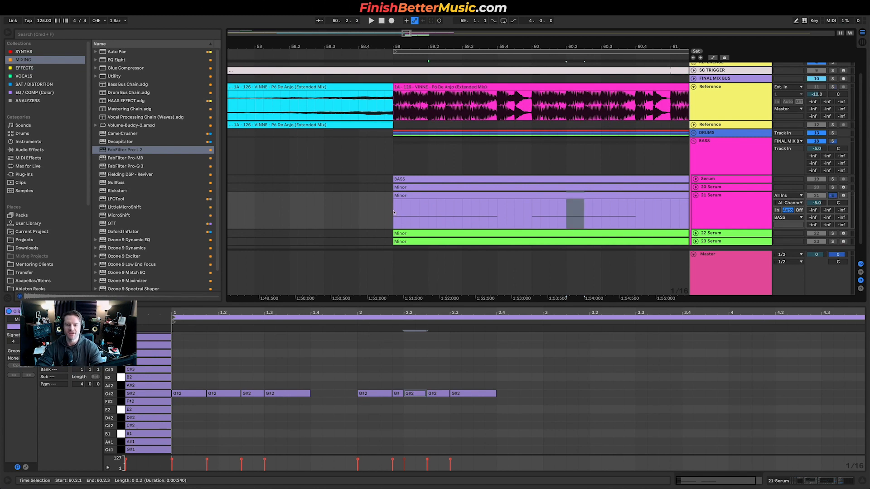
pyautogui.click(394, 217)
pyautogui.press('space')
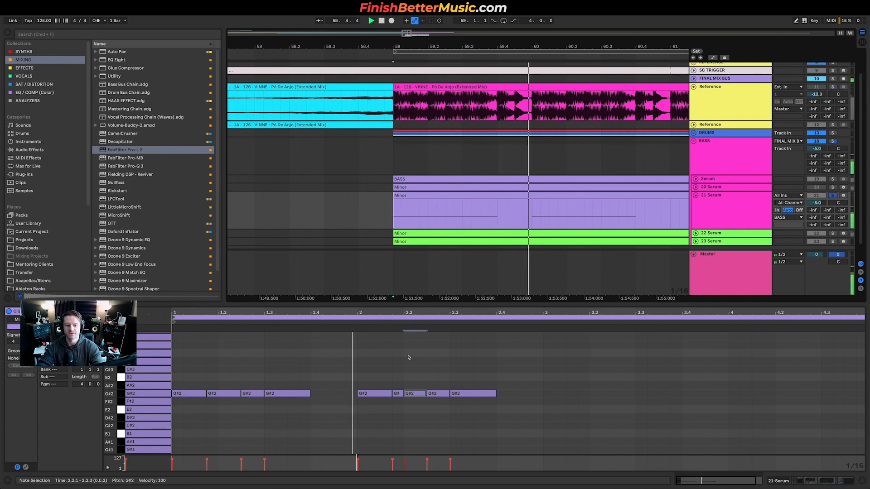
pyautogui.press('space')
pyautogui.press('space')
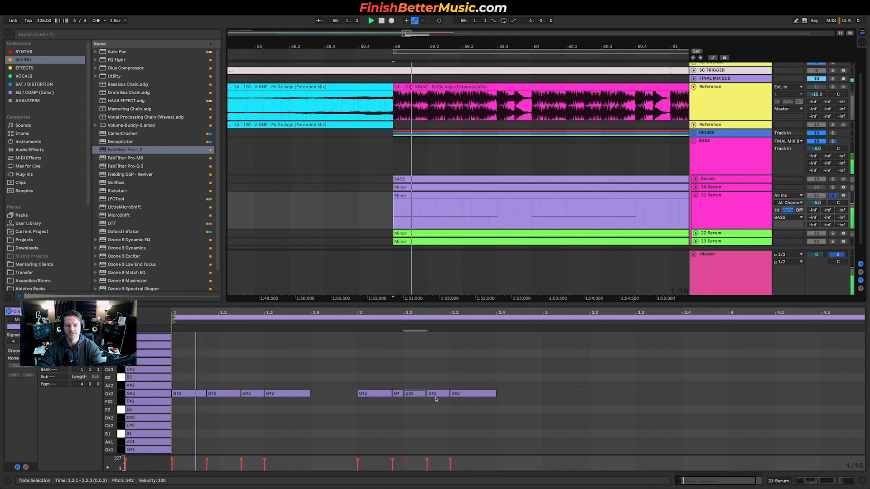
pyautogui.press('space')
pyautogui.press('space')
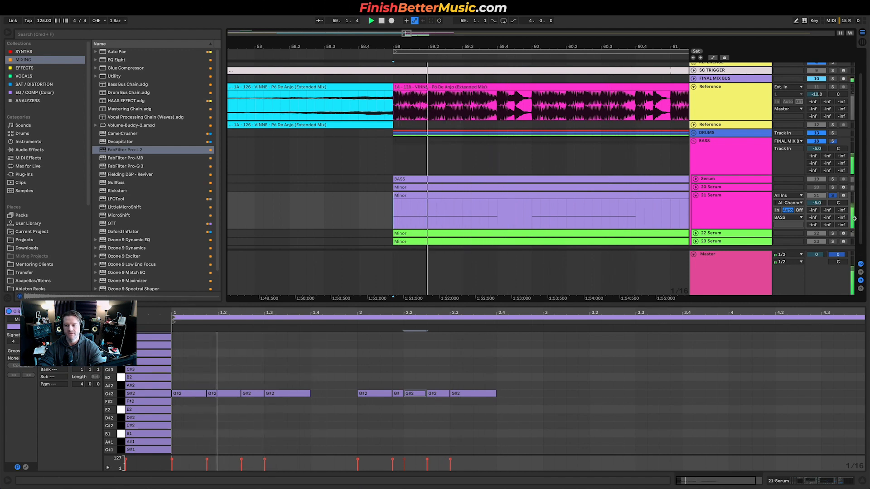
pyautogui.press('space')
pyautogui.press('space')
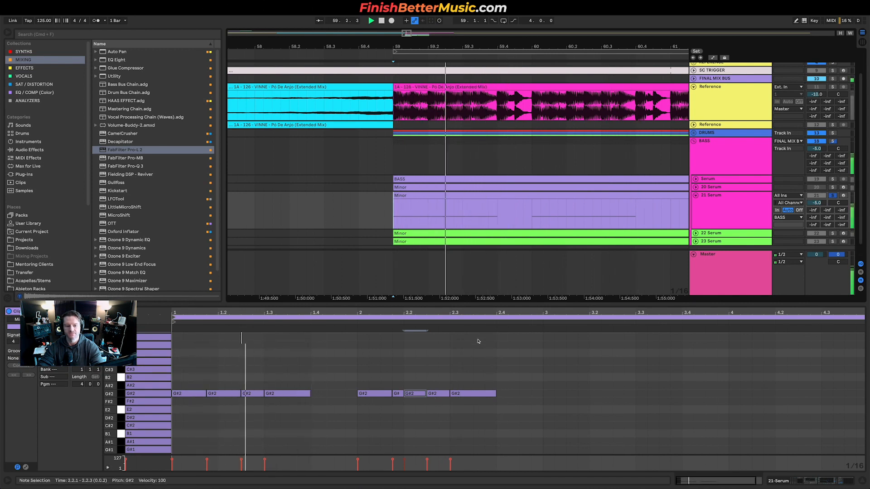
pyautogui.press('space')
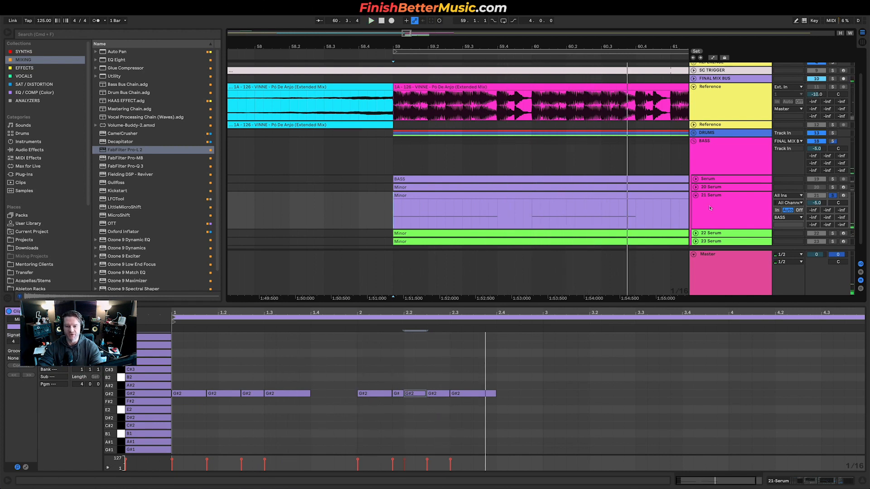
# Open Serum on the 21 Serum track, load the Analog wavetable Basic Shapes into oscillator A and lower its octave.
pyautogui.click(710, 208)
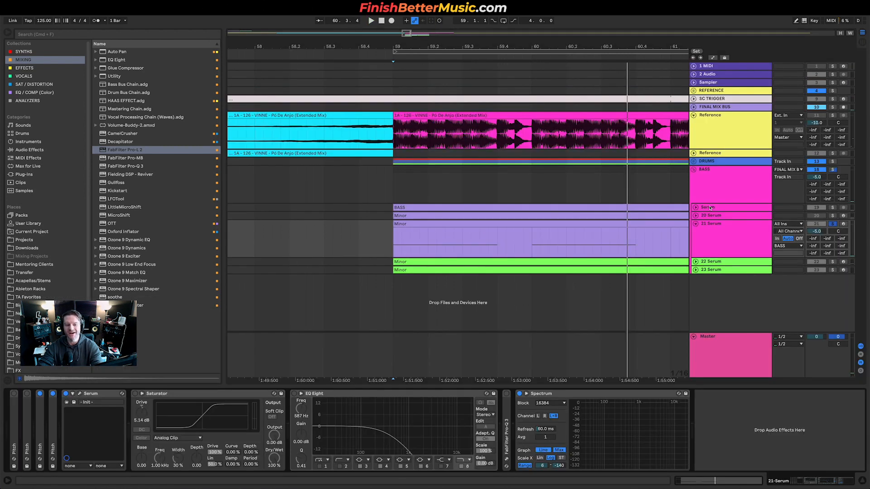
pyautogui.click(80, 393)
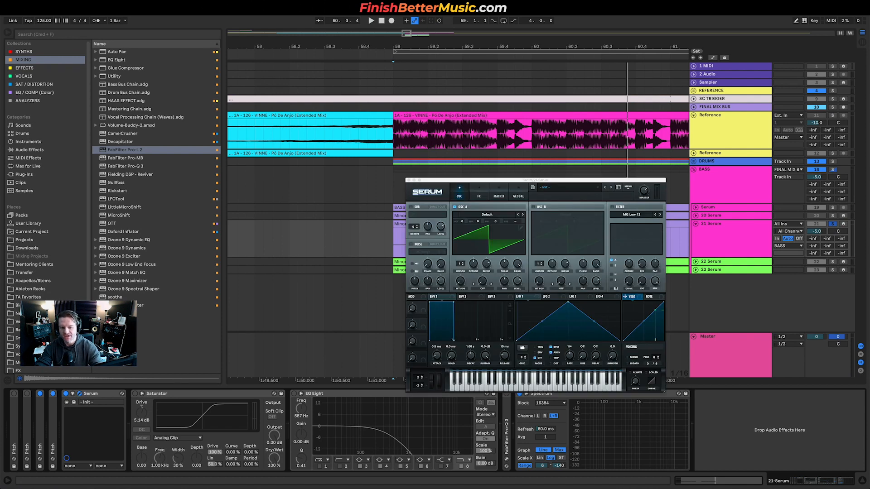
pyautogui.press('super+alt+p')
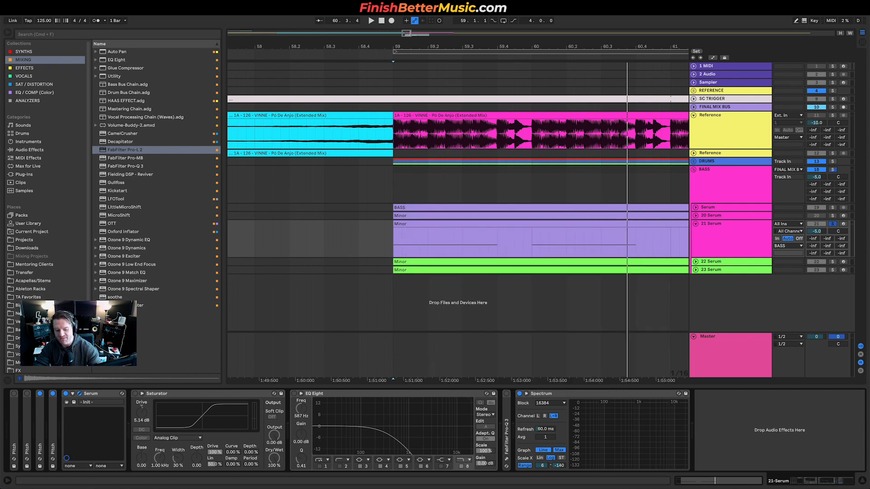
pyautogui.press('super+alt+p')
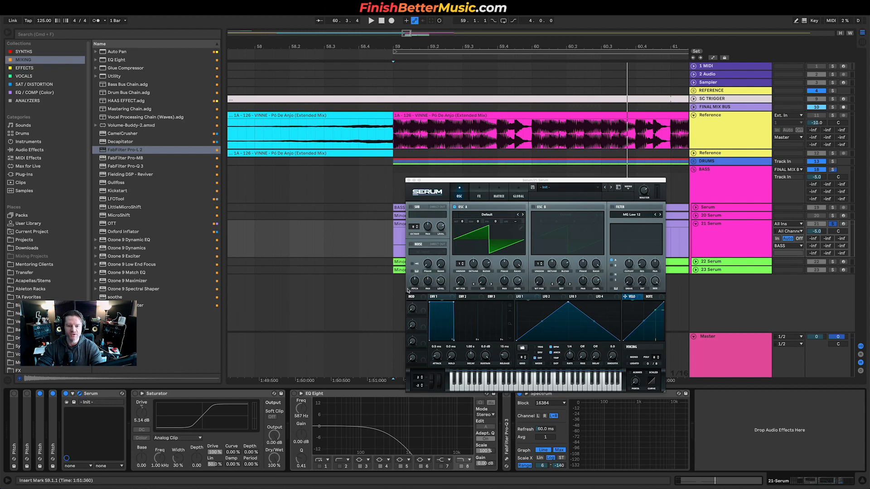
pyautogui.click(490, 215)
pyautogui.moveTo(592, 223)
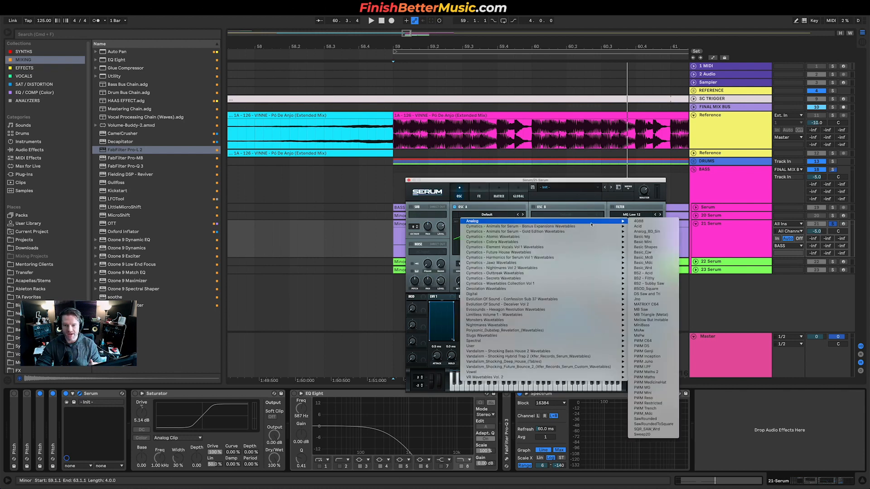
pyautogui.click(651, 248)
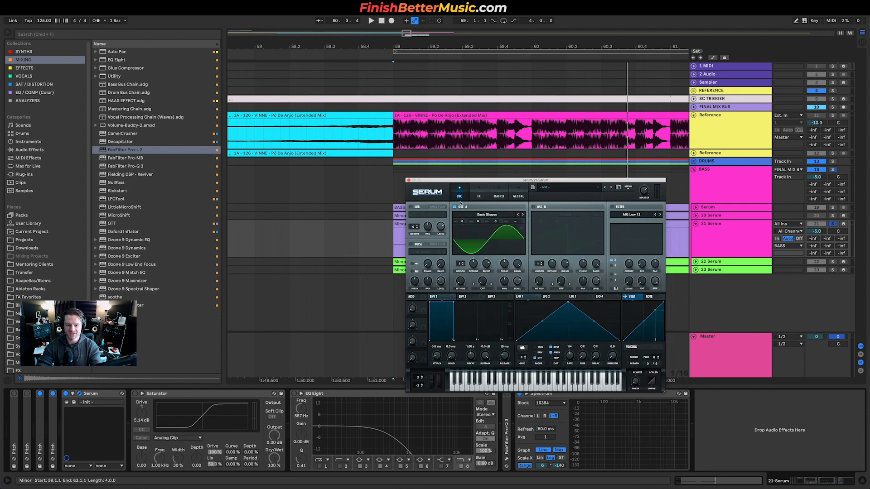
pyautogui.moveTo(462, 223)
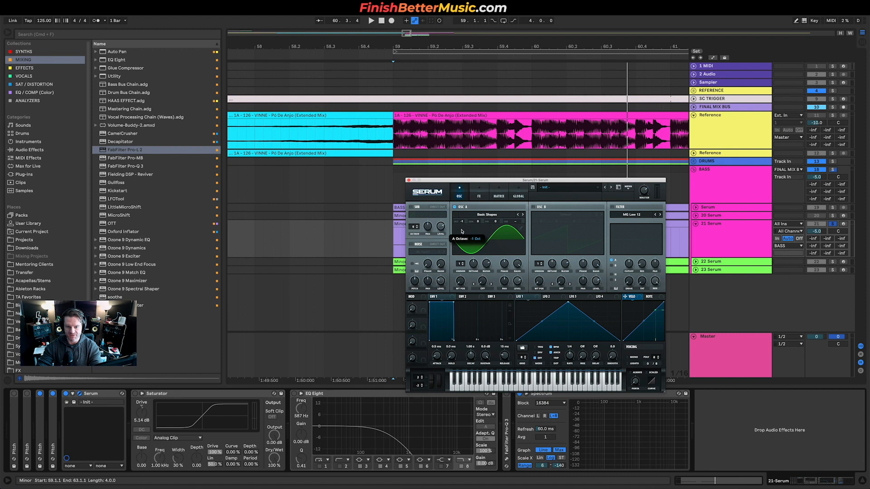
# Enable oscillator B with the Analog wavetable Basic Shapes, move its wavetable position to the square shape, and play the sound.
pyautogui.click(537, 207)
pyautogui.click(533, 208)
pyautogui.click(533, 208)
pyautogui.click(554, 214)
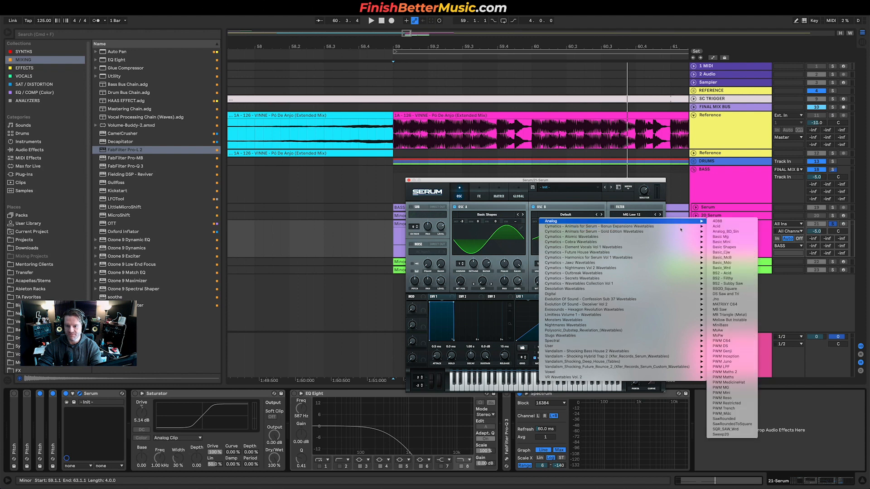
pyautogui.click(724, 247)
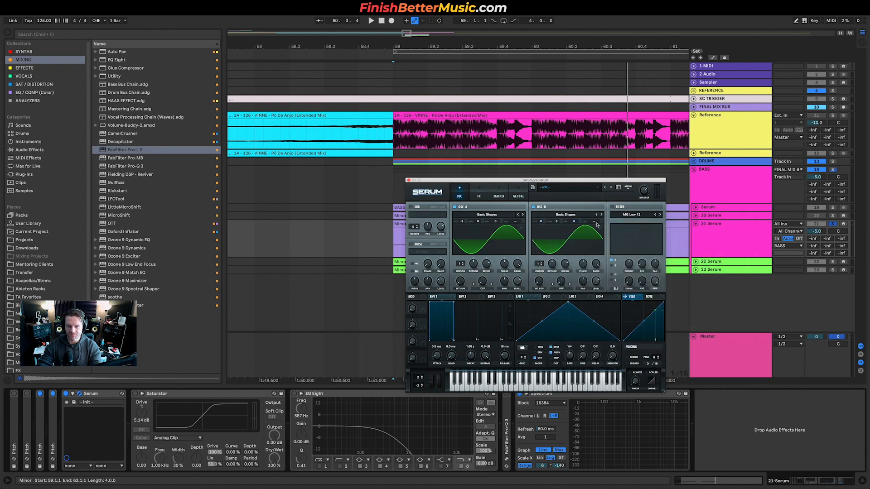
pyautogui.moveTo(539, 284); pyautogui.dragTo(543, 246)
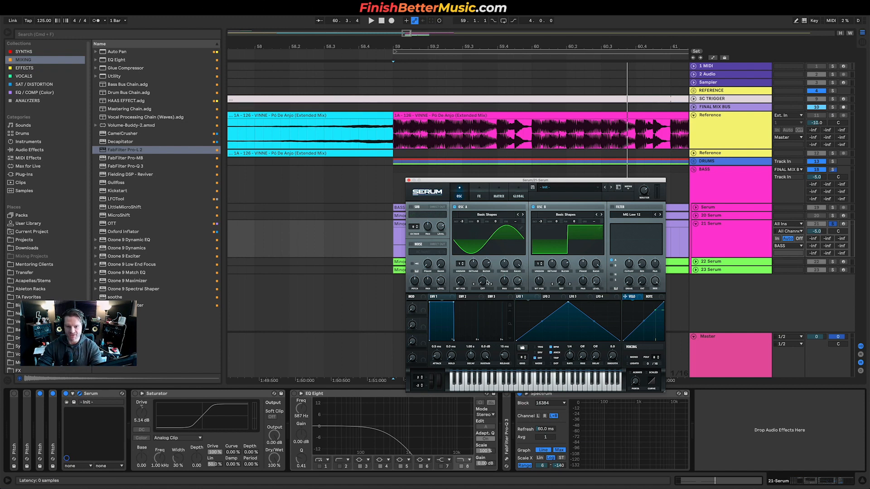
pyautogui.press('space')
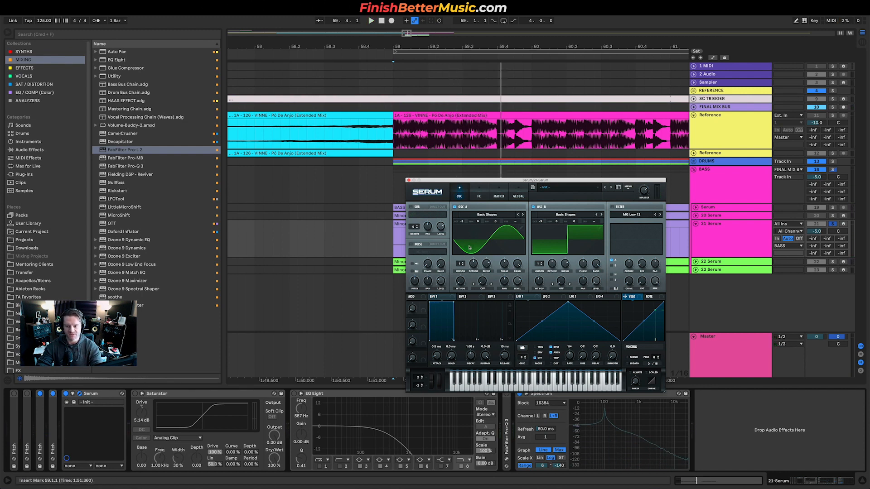
pyautogui.press('space')
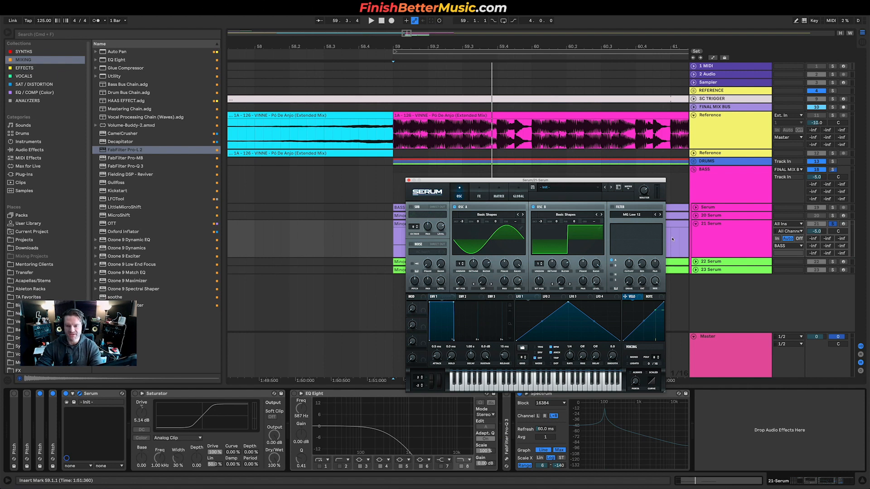
# Enable the MG Low 12 filter, lower its cutoff, and play the bass pattern.
pyautogui.click(613, 207)
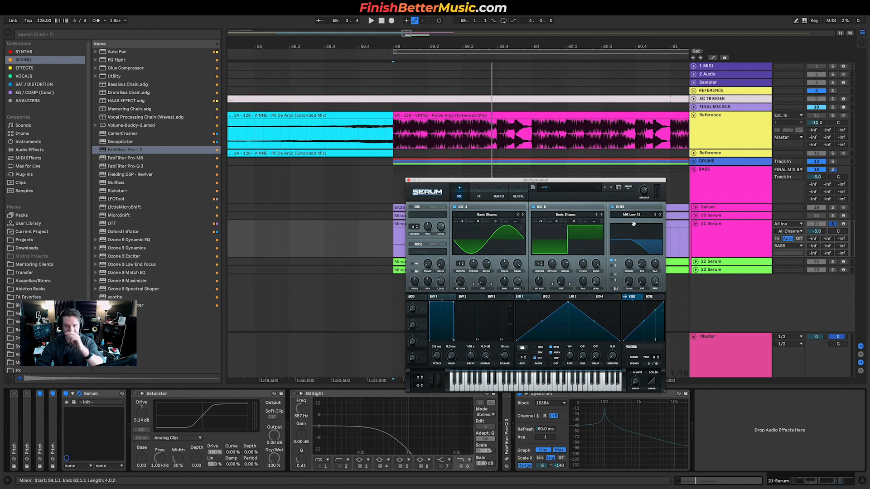
pyautogui.moveTo(629, 265); pyautogui.dragTo(629, 276)
pyautogui.press('space')
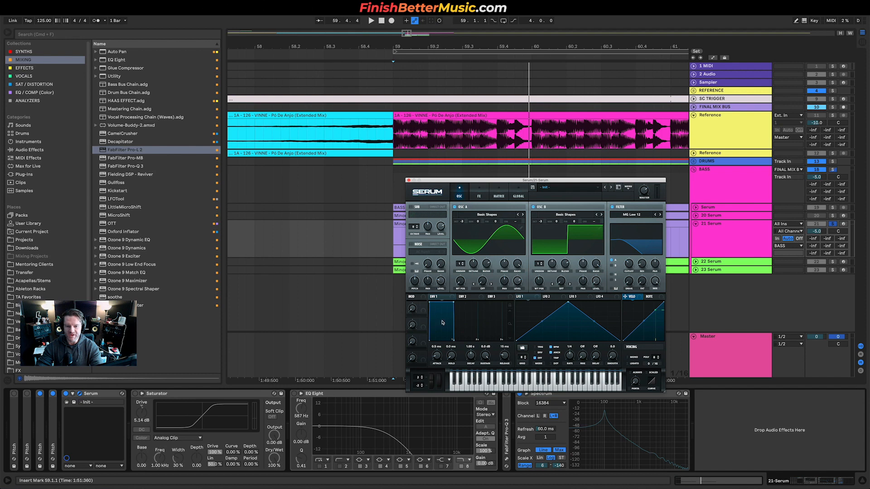
# Lower Env 1's sustain to its minimum, lengthen its decay, and play the pattern.
pyautogui.moveTo(485, 356); pyautogui.dragTo(485, 390)
pyautogui.press('space')
pyautogui.press('space')
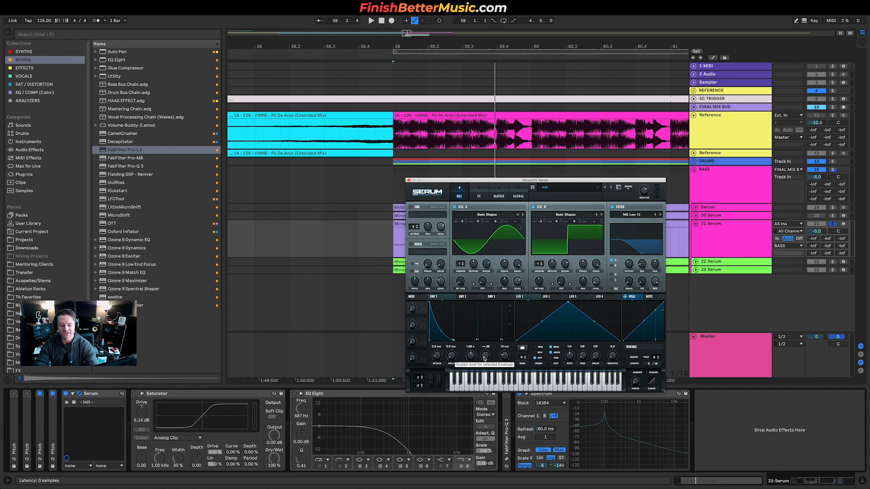
pyautogui.moveTo(469, 357); pyautogui.dragTo(470, 360)
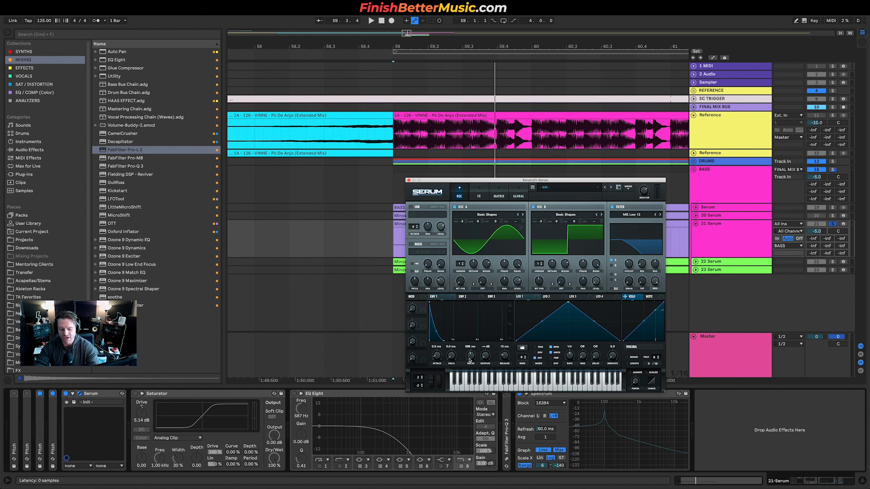
pyautogui.moveTo(470, 361); pyautogui.dragTo(473, 356)
pyautogui.press('space')
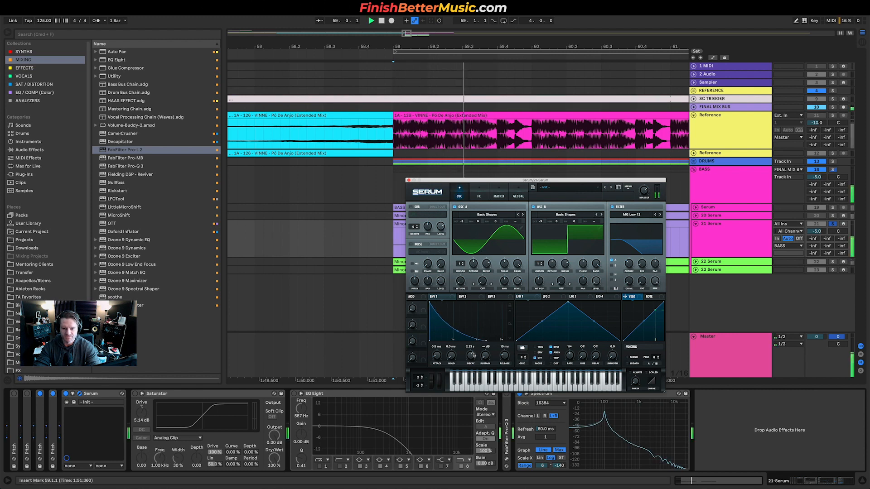
# Set Env 1's release to about 330 ms and listen to the pattern from bar 59.
pyautogui.moveTo(504, 358); pyautogui.dragTo(509, 354)
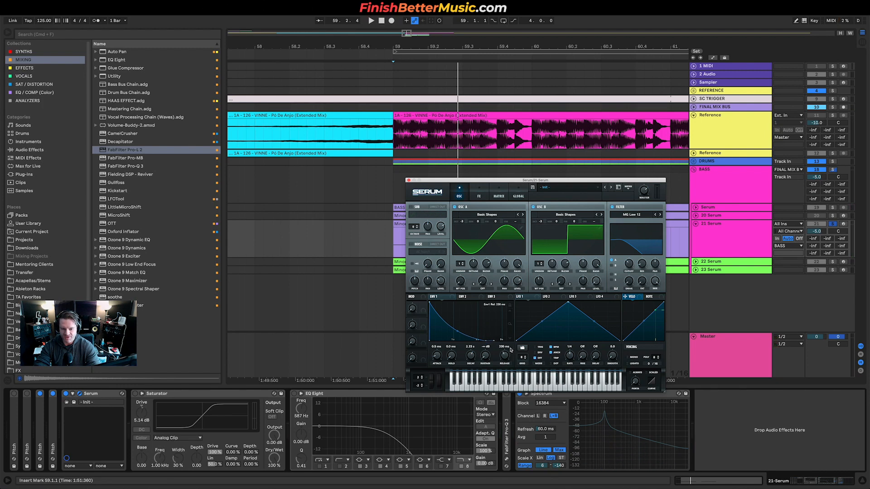
pyautogui.press('space')
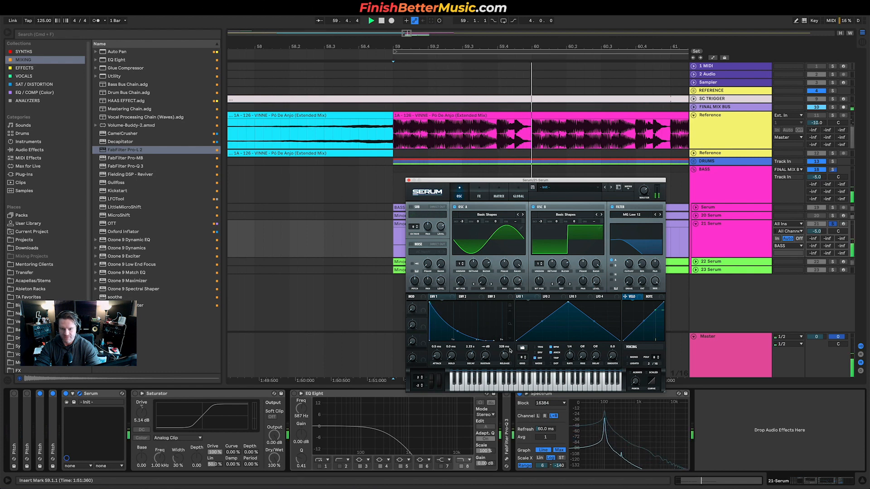
pyautogui.press('space')
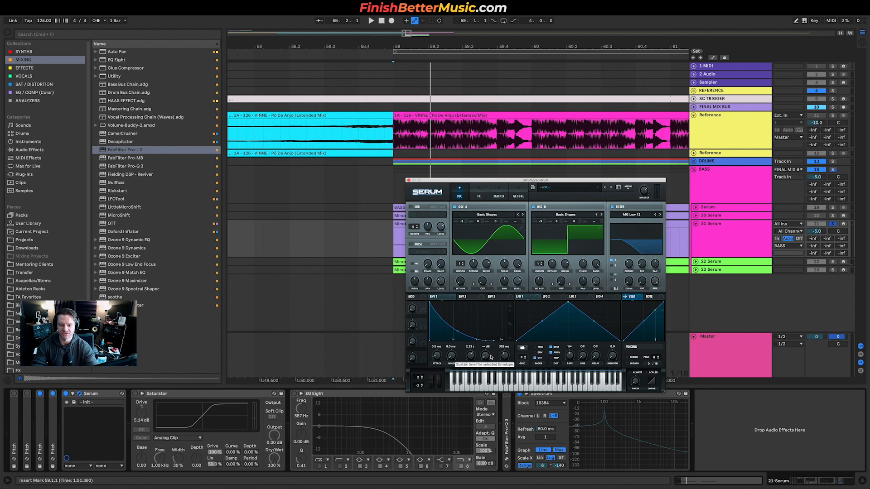
pyautogui.press('space')
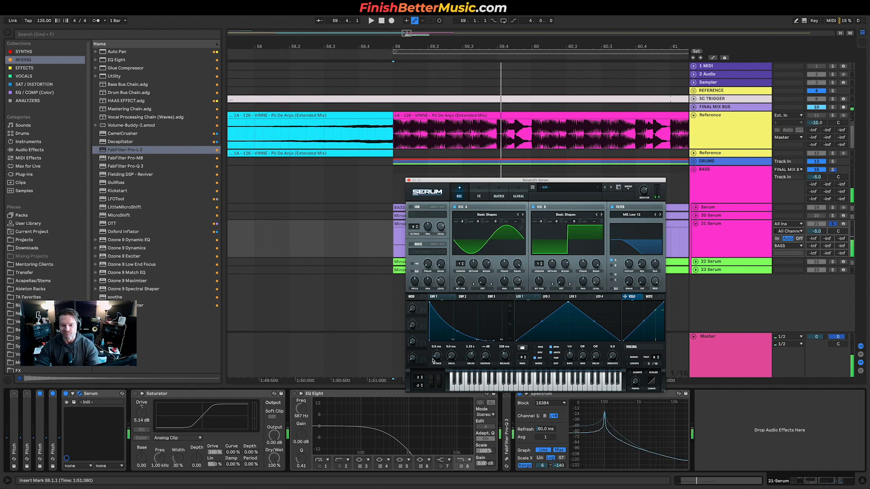
pyautogui.press('space')
pyautogui.press('space')
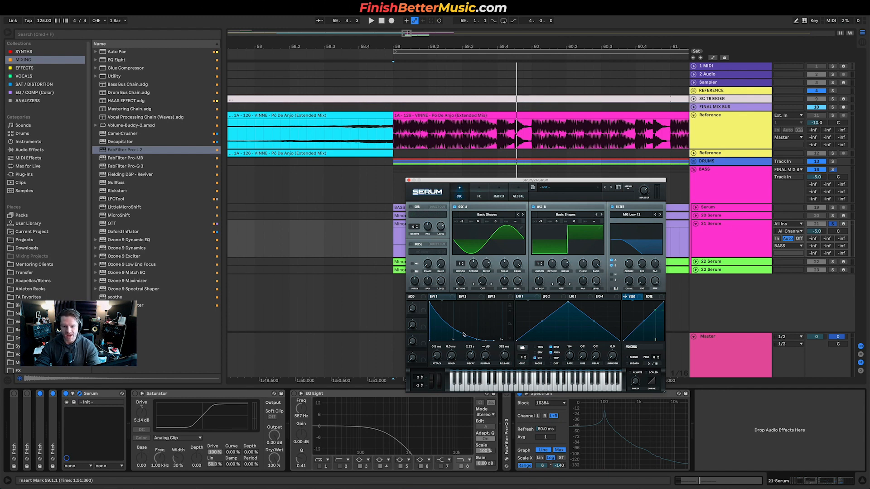
# Assign Env 2 as a modulation source for the filter cutoff.
pyautogui.press('super+alt+p')
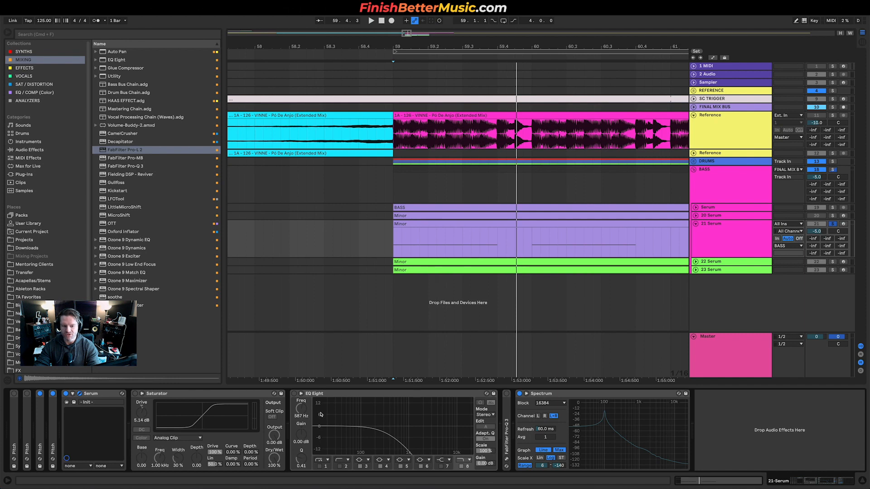
pyautogui.press('super+alt+p')
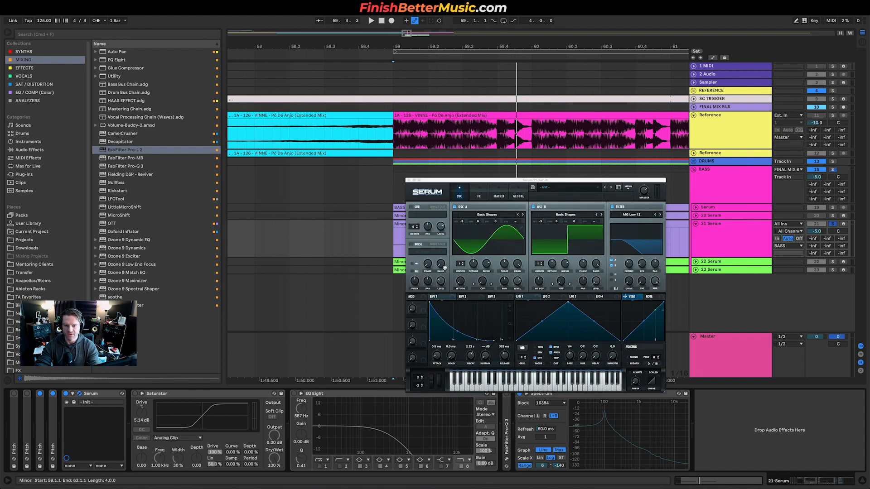
pyautogui.click(470, 298)
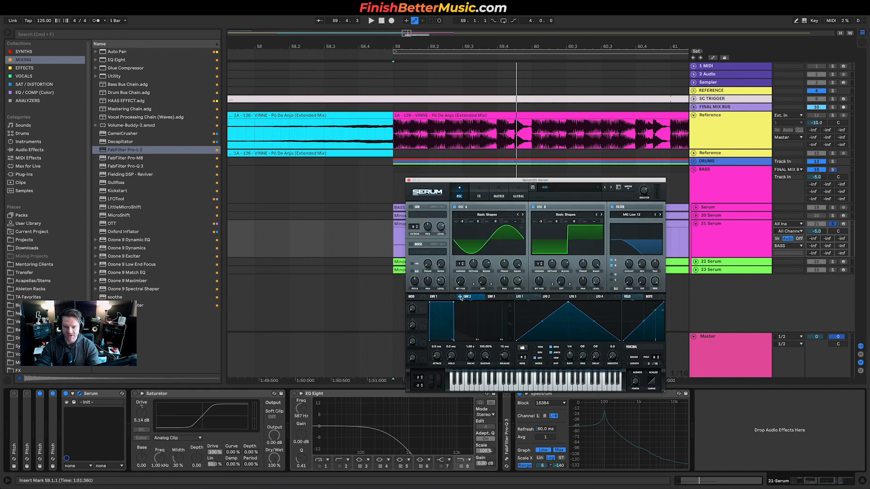
pyautogui.moveTo(622, 289); pyautogui.dragTo(631, 265)
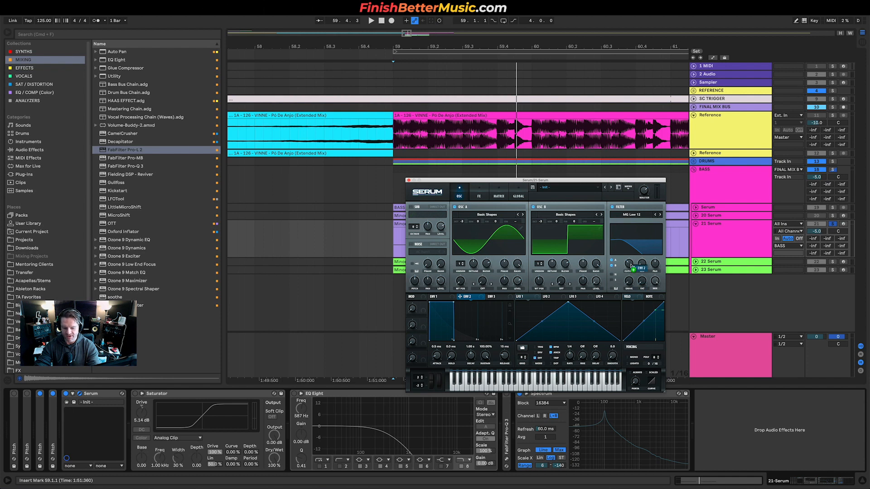
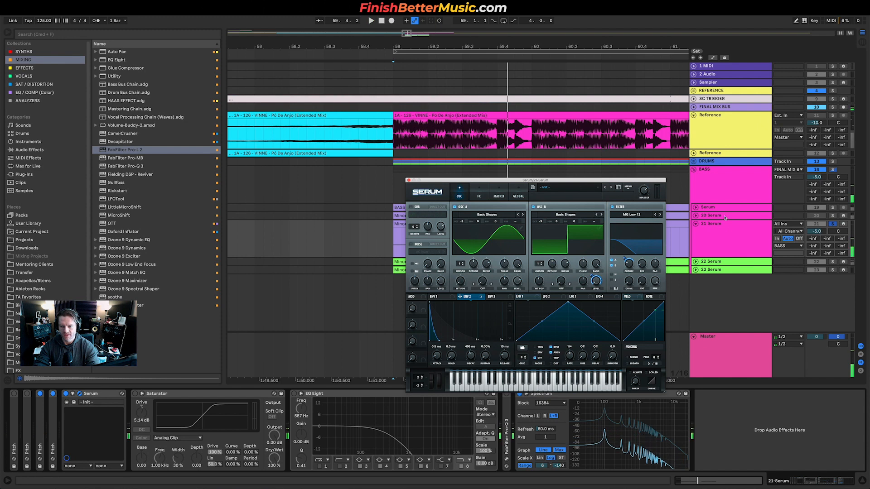
# Lower the filter cutoff and reduce Env 2's modulation amount on it while auditioning the 21 Serum track.
pyautogui.click(727, 230)
pyautogui.press('space')
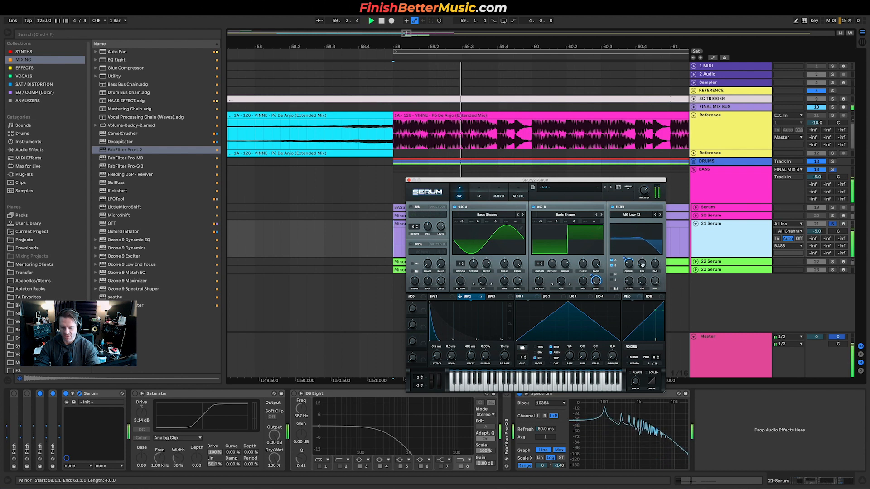
pyautogui.click(629, 263)
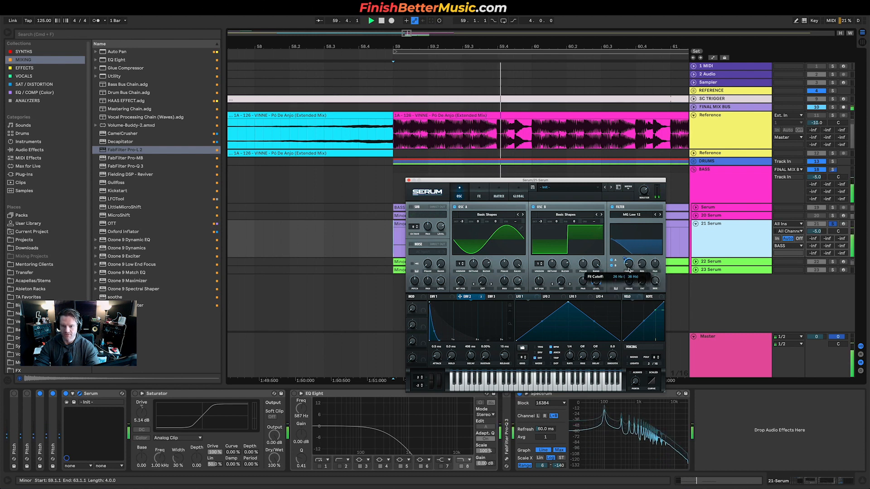
pyautogui.moveTo(625, 259); pyautogui.dragTo(625, 267)
pyautogui.press('space')
pyautogui.press('space')
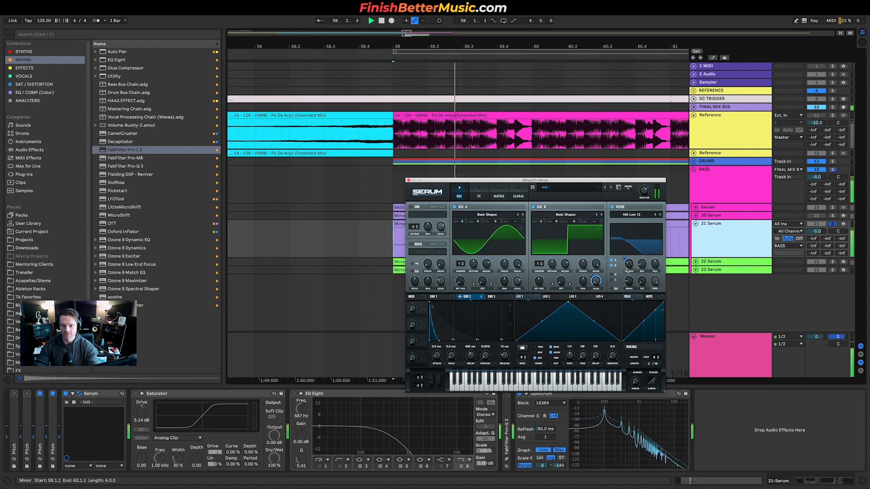
pyautogui.press('space')
pyautogui.press('space')
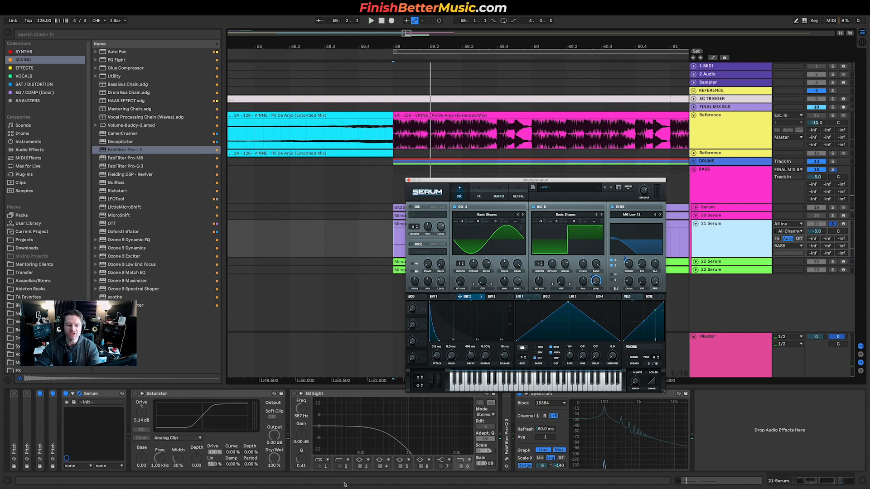
# Assign Env 3 to the coarse pitch of oscillators A and B, and play the sound.
pyautogui.press('super+alt+p')
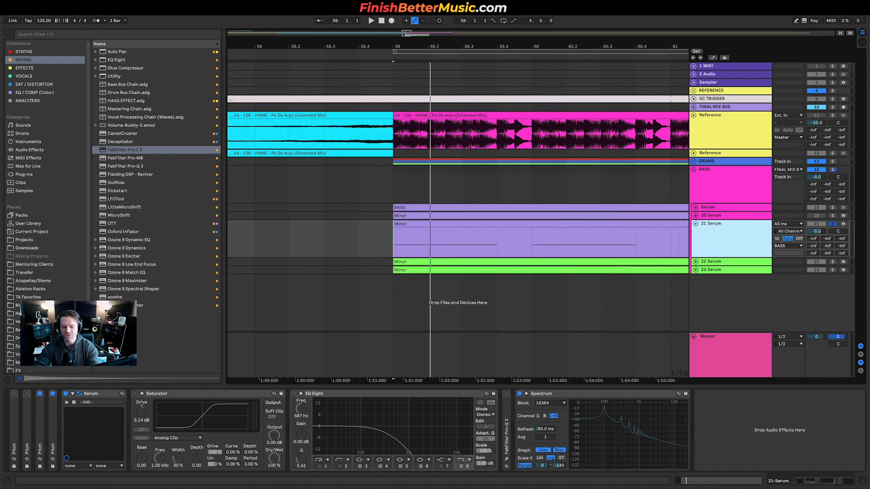
pyautogui.press('super+alt+p')
pyautogui.click(519, 225)
pyautogui.click(495, 297)
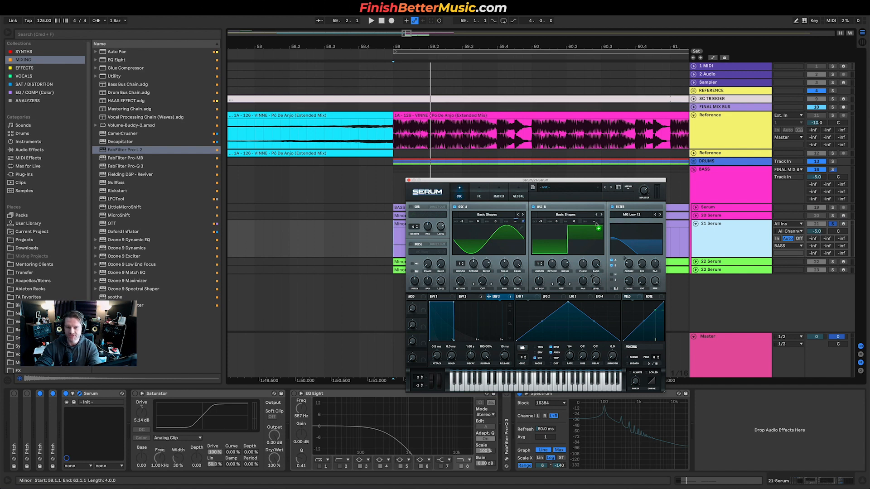
pyautogui.moveTo(600, 222)
pyautogui.press('space')
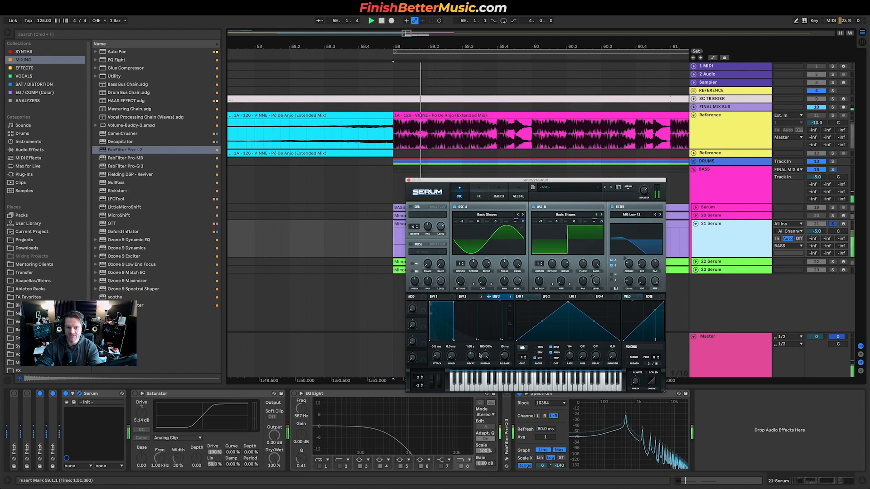
pyautogui.press('space')
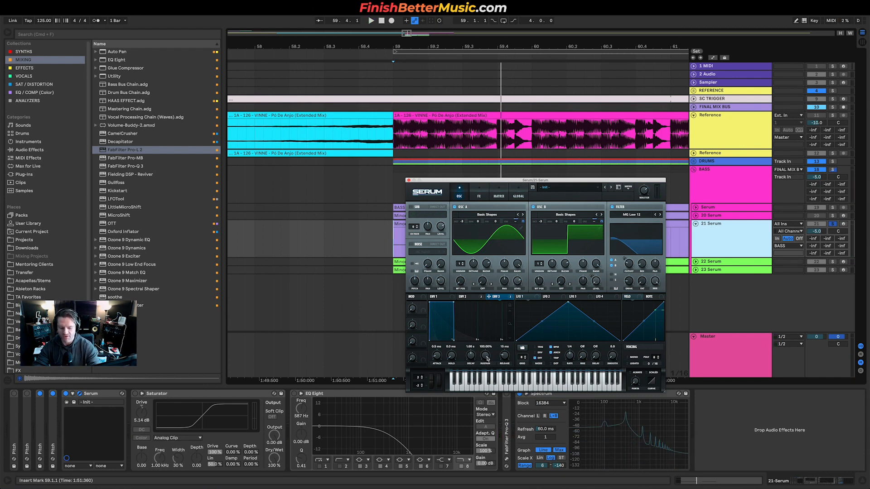
# Set Env 3's sustain to 0% and its decay to 64 ms during playback.
pyautogui.moveTo(484, 356); pyautogui.dragTo(484, 390)
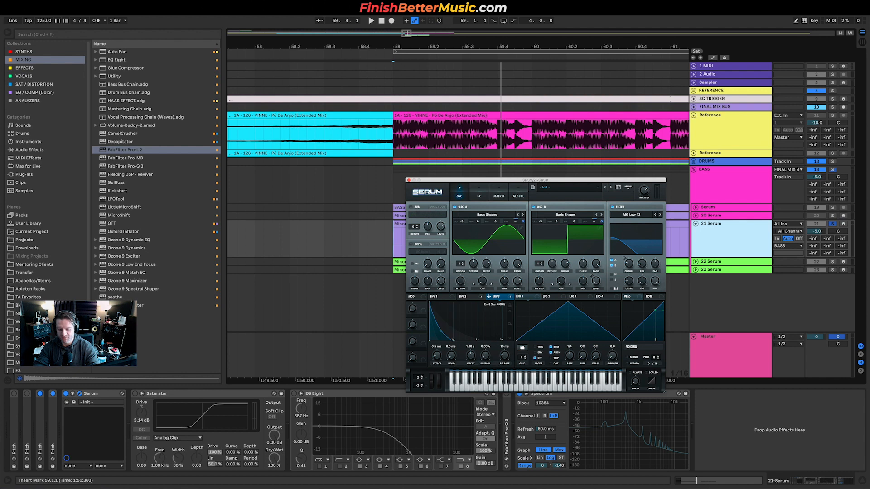
pyautogui.press('space')
pyautogui.moveTo(469, 373); pyautogui.dragTo(470, 372)
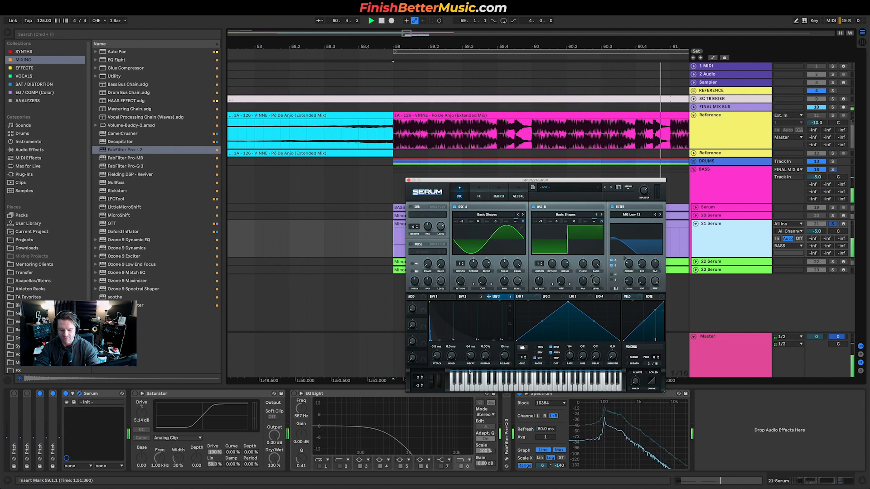
pyautogui.press('space')
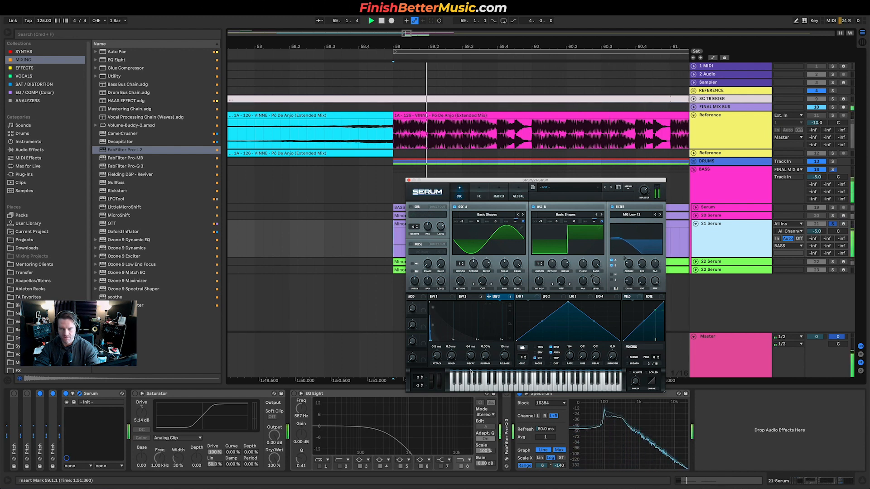
# Deactivate the Pitch device directly before Serum and play the pattern again.
pyautogui.press('space')
pyautogui.click(53, 394)
pyautogui.press('space')
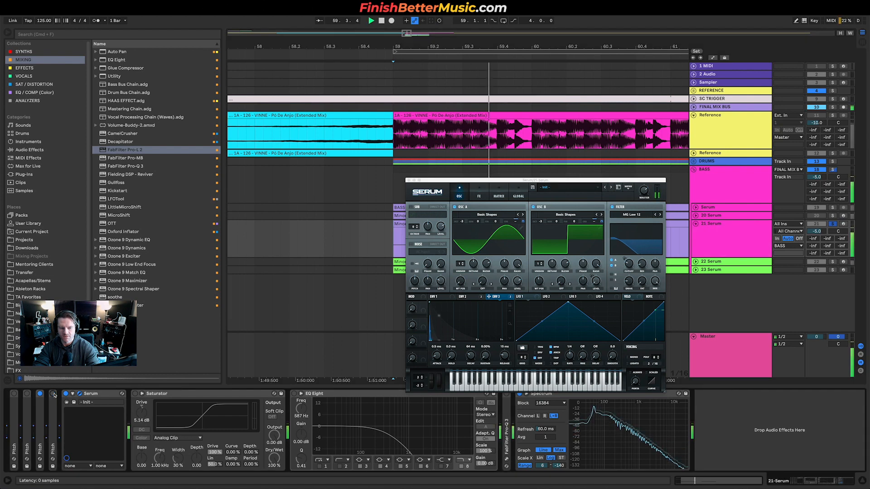
pyautogui.press('space')
pyautogui.press('space')
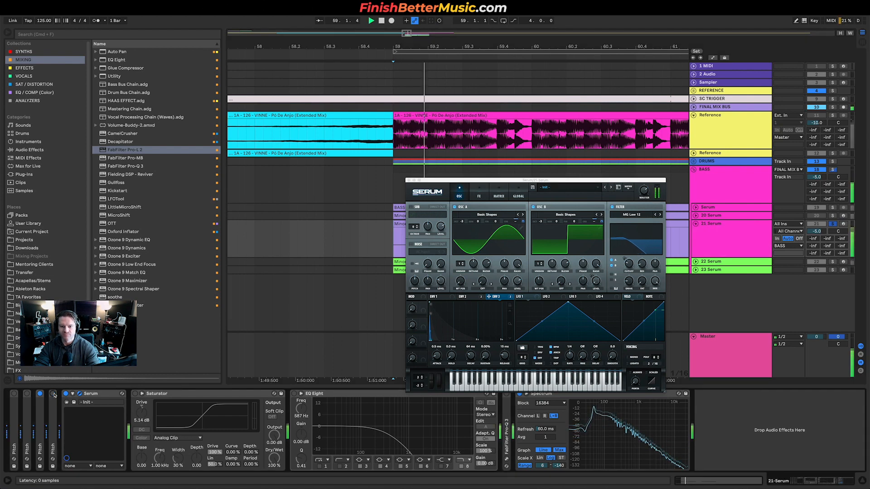
# Activate the Saturator and EQ Eight after Serum while auditioning the bass.
pyautogui.click(135, 393)
pyautogui.press('space')
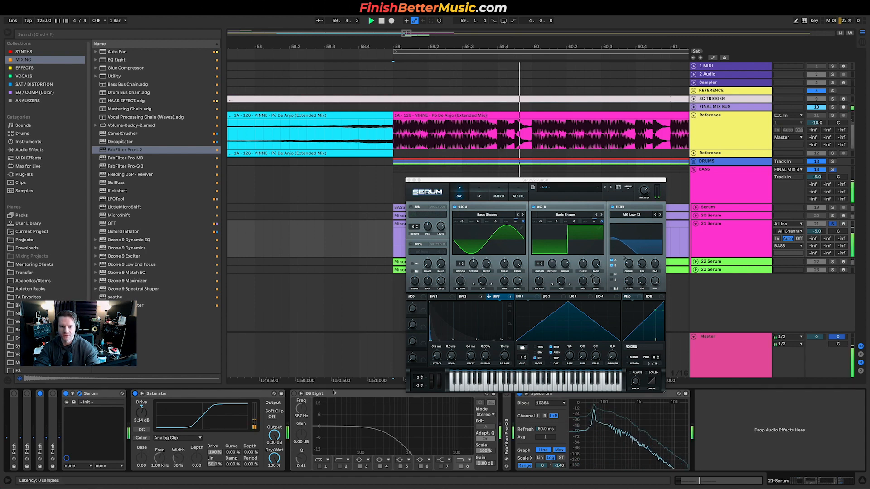
pyautogui.click(294, 393)
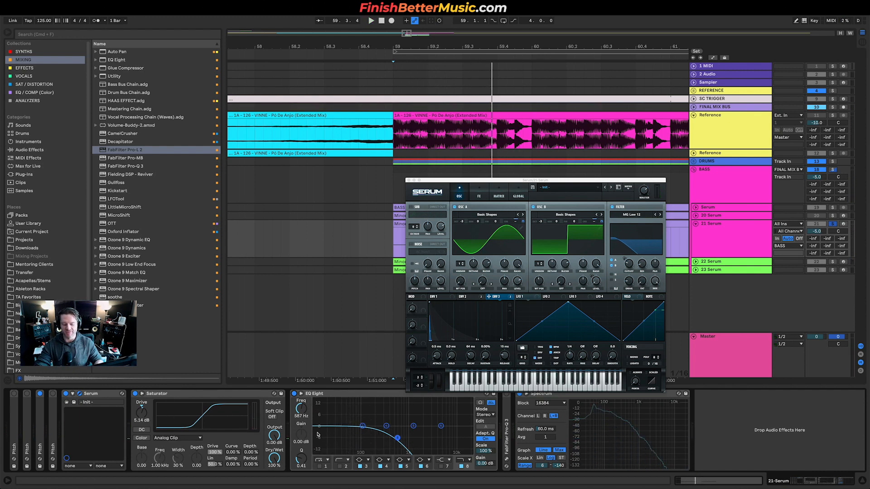
# In Serum's effects rack, move the Compressor above Distortion and enable it.
pyautogui.click(479, 197)
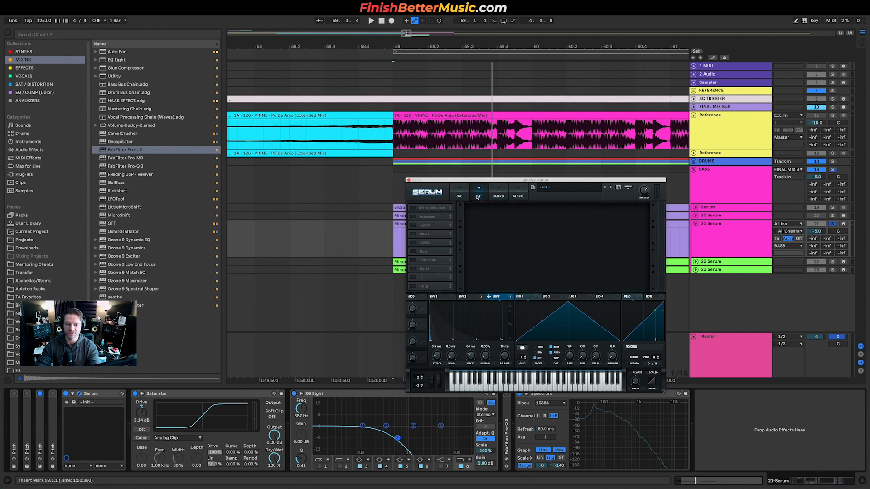
pyautogui.click(409, 181)
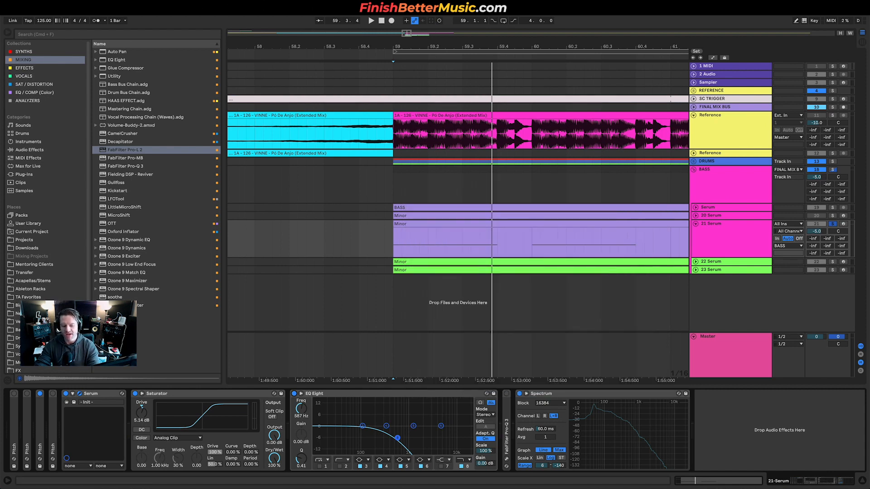
pyautogui.press('super+alt+p')
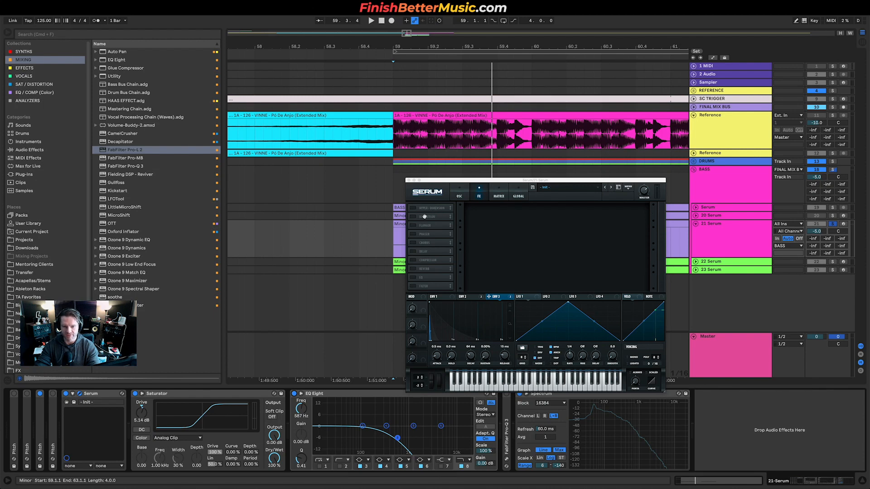
pyautogui.moveTo(430, 259); pyautogui.dragTo(432, 216)
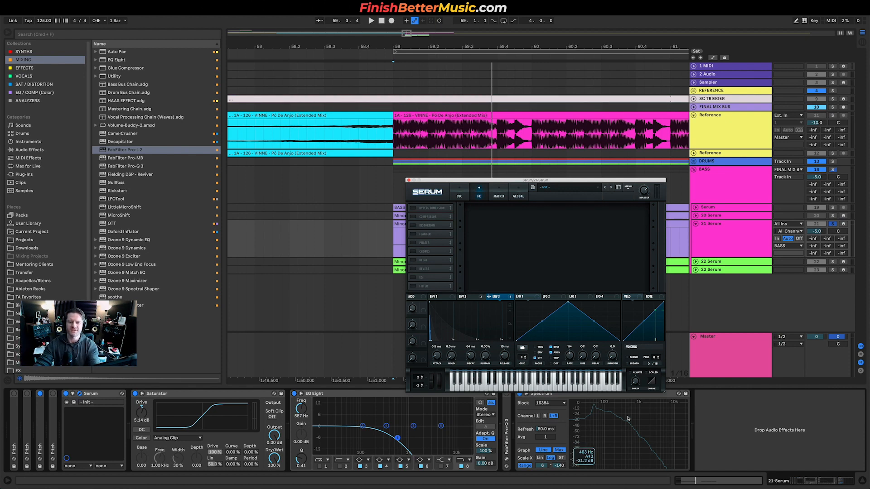
pyautogui.click(413, 217)
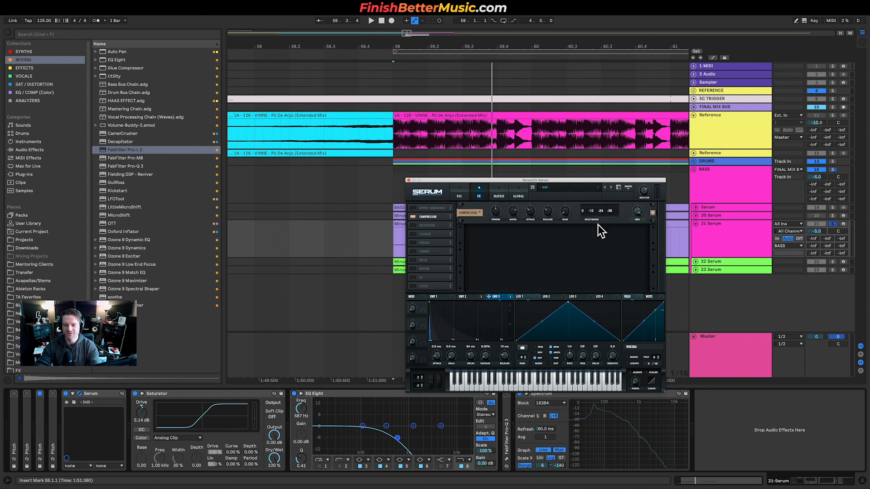
# Adjust the threshold of Serum's Compressor during playback and enable the Distortion effect below it.
pyautogui.press('space')
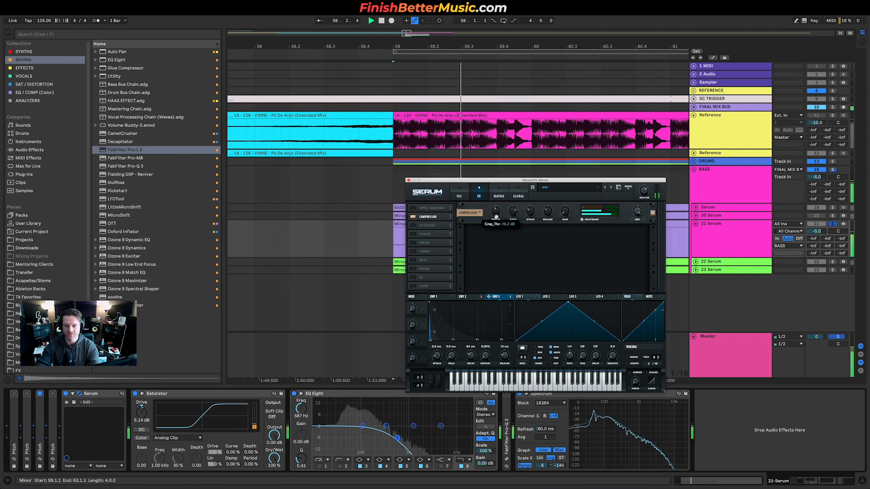
pyautogui.moveTo(497, 217); pyautogui.dragTo(499, 225)
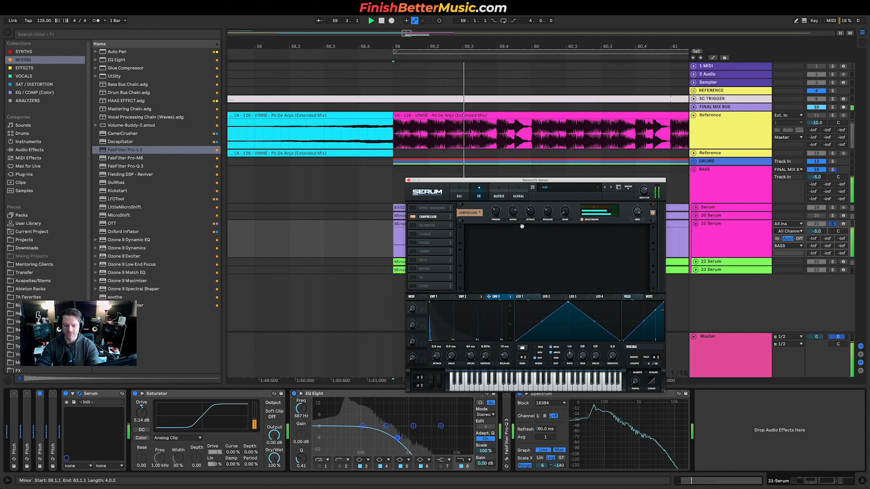
pyautogui.click(414, 225)
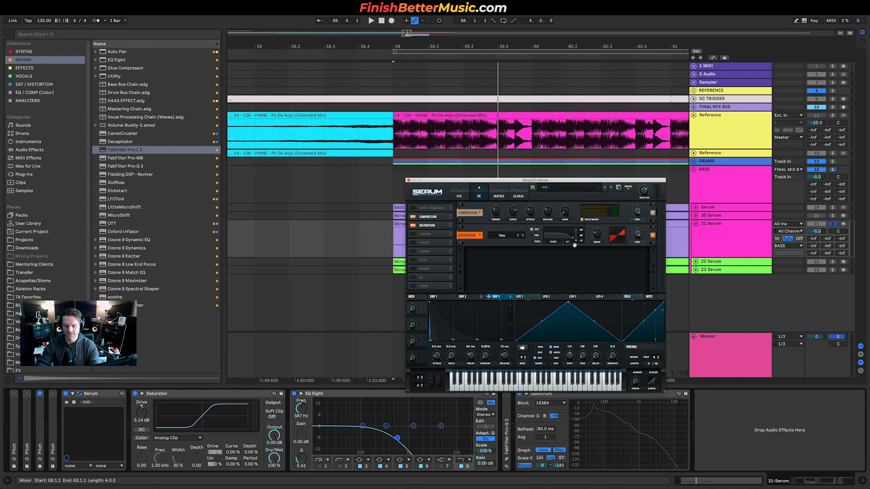
pyautogui.press('space')
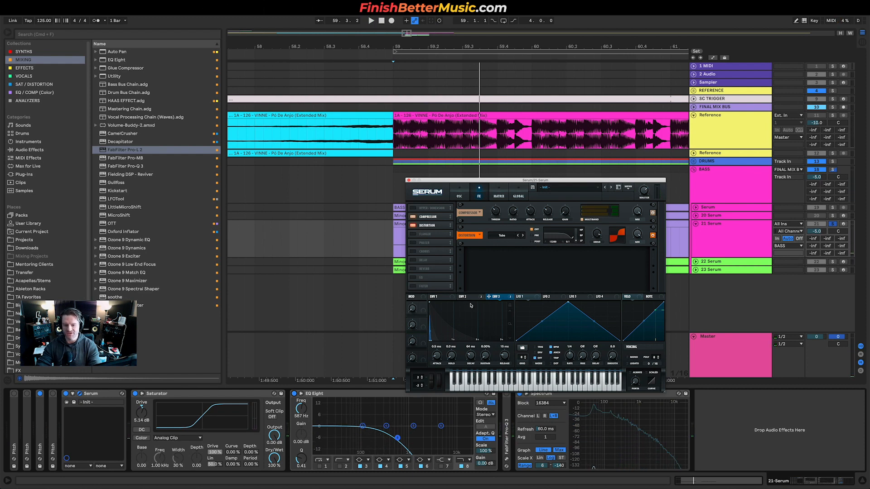
# Return to Serum's oscillator page and play the bass together with the soloed drums.
pyautogui.click(460, 195)
pyautogui.press('space')
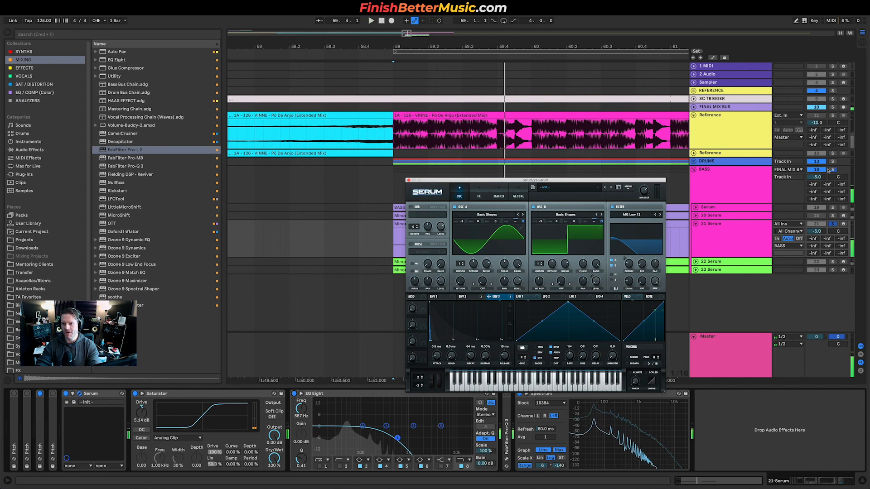
pyautogui.press('space')
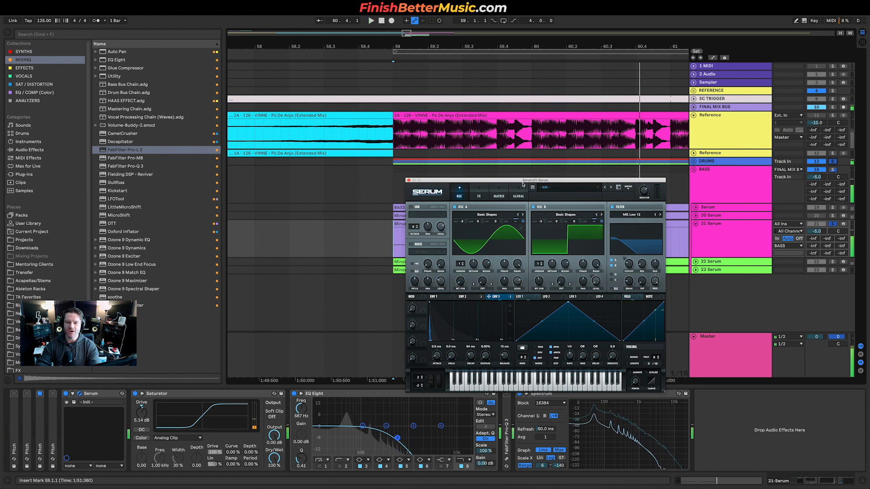
# Move the Serum window clear of the clips, set Env 1's release to 704 ms and audition the bass with the drums.
pyautogui.moveTo(523, 184); pyautogui.dragTo(194, 149)
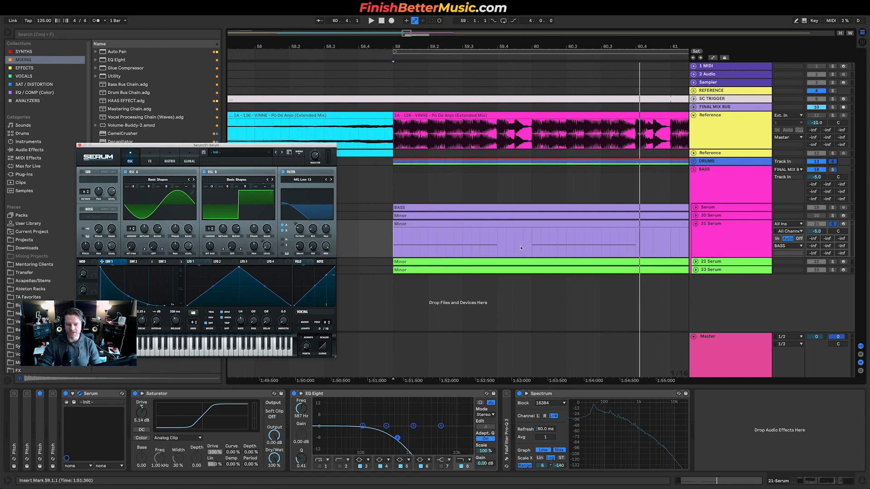
pyautogui.moveTo(175, 321); pyautogui.dragTo(176, 322)
pyautogui.press('space')
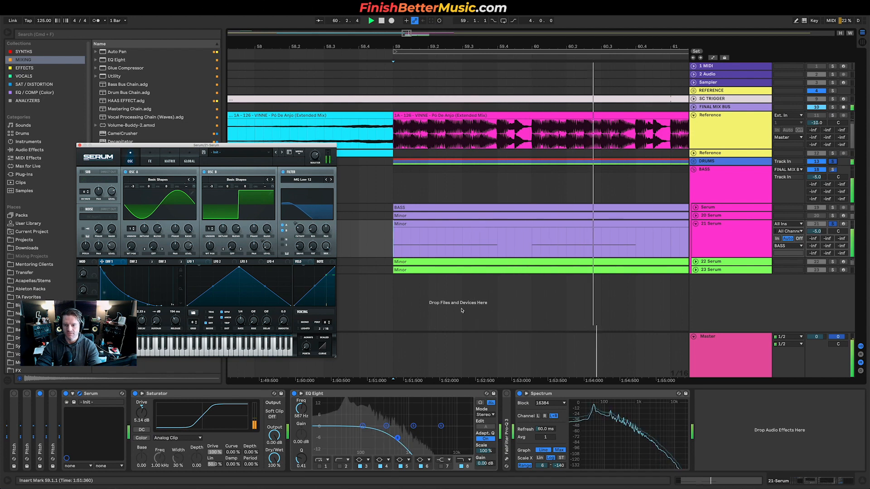
pyautogui.scroll(-1, 609, 225)
pyautogui.scroll(-5, 609, 226)
pyautogui.press('space')
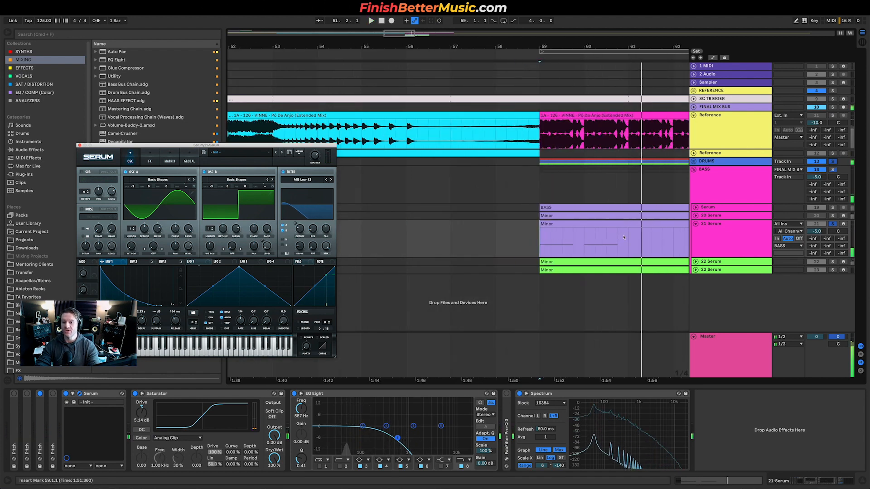
# Solo the Reference track and listen to it from bar 59 and again from 62.3.1.
pyautogui.hscroll(5, 609, 227)
pyautogui.click(508, 242)
pyautogui.click(479, 222)
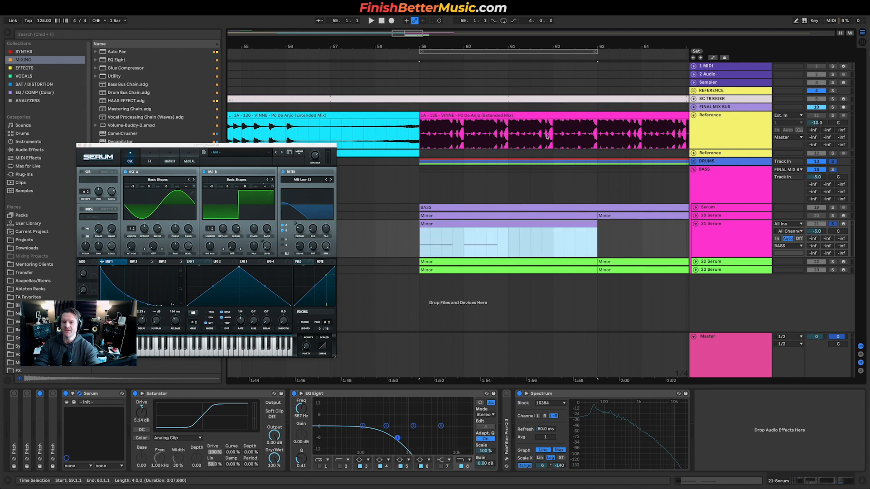
pyautogui.click(415, 134)
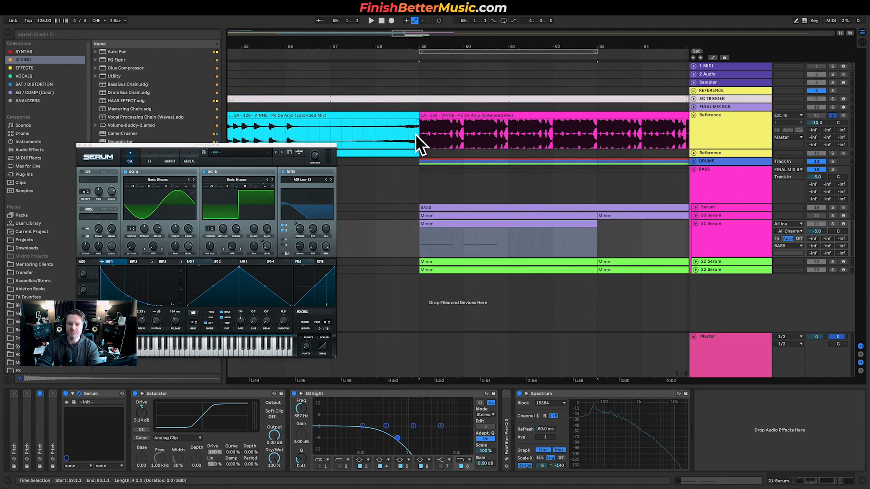
pyautogui.press('space')
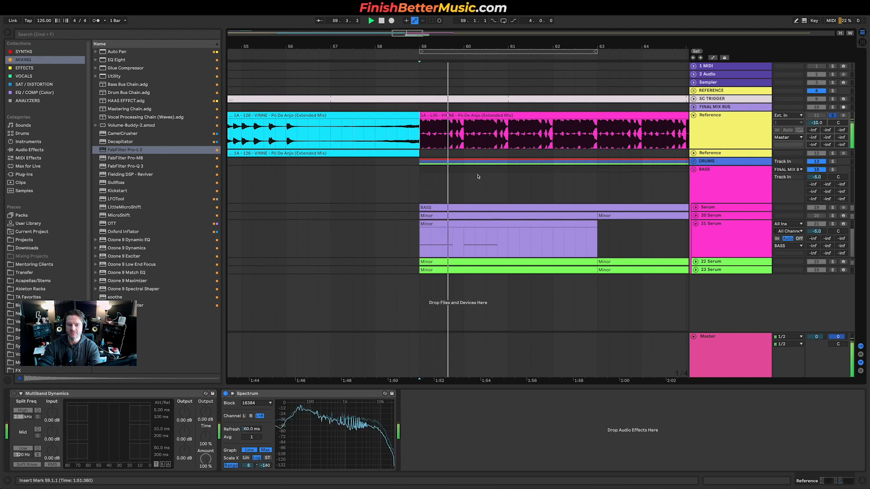
pyautogui.click(576, 139)
pyautogui.press('space')
pyautogui.press('space')
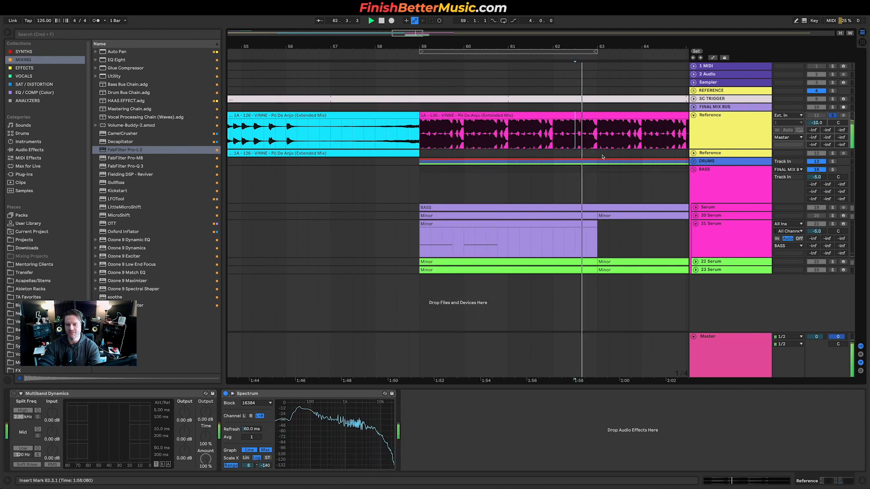
pyautogui.press('space')
# Open the 21 Serum MIDI clip and copy all G#2 notes of bars 1–2 into bars 3–4.
pyautogui.doubleClick(543, 225)
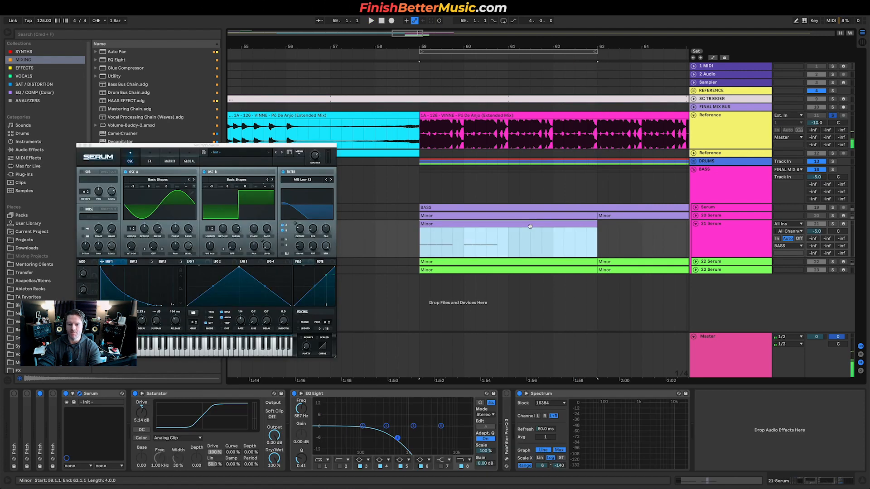
pyautogui.press('super+a')
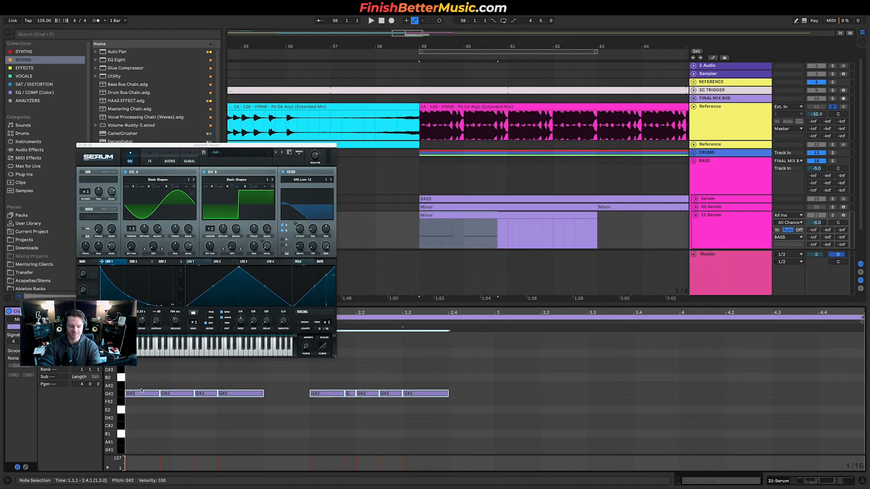
pyautogui.moveTo(446, 393); pyautogui.dragTo(446, 393)
pyautogui.moveTo(145, 392); pyautogui.dragTo(528, 397)
pyautogui.press('Left')
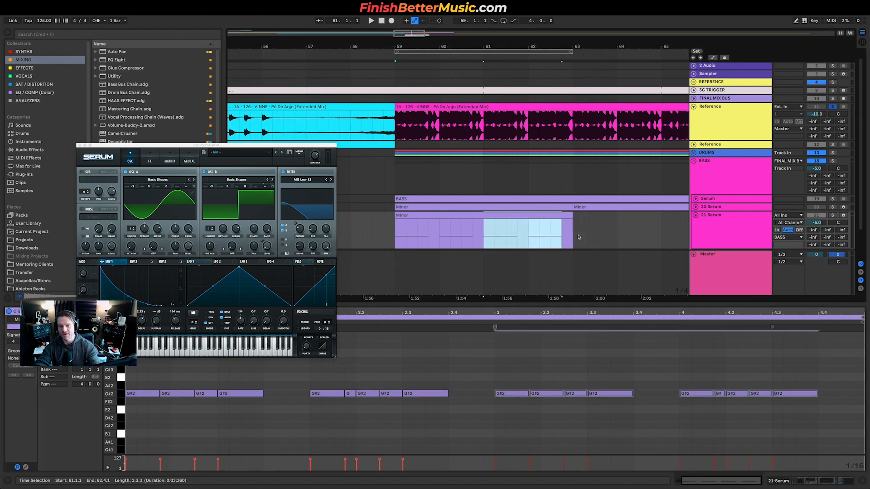
# Solo 21 Serum and, during playback, move the clip's last G#2 note so it starts at 4.3.3.
pyautogui.click(793, 415)
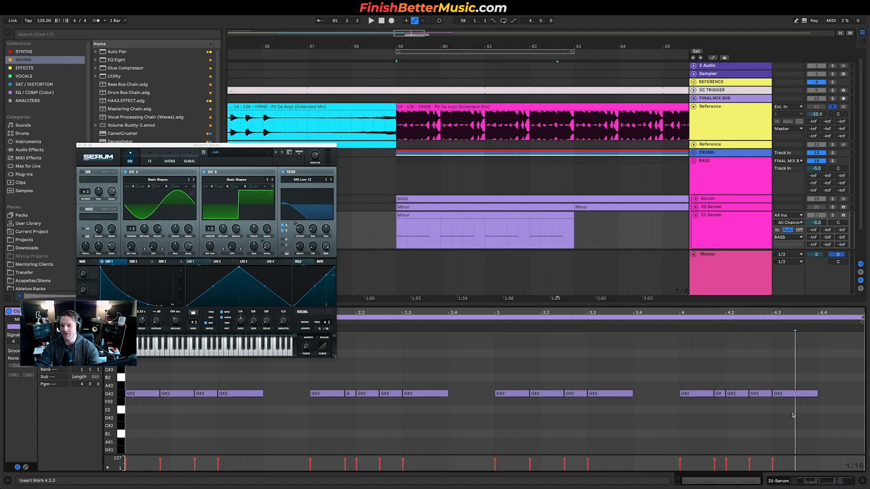
pyautogui.click(833, 216)
pyautogui.press('space')
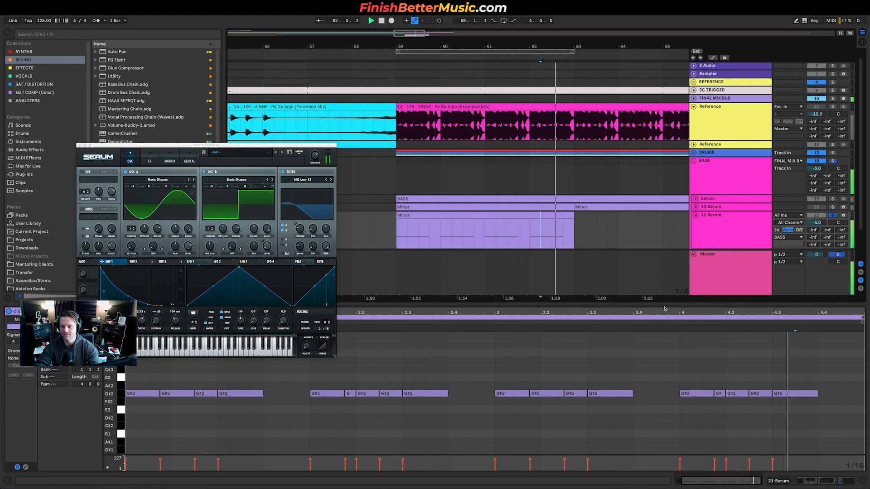
pyautogui.moveTo(786, 394); pyautogui.dragTo(808, 394)
pyautogui.press('space')
pyautogui.press('space')
# Unsolo 21 Serum and play the edited pattern in context, first around its last note and again from bar 59.
pyautogui.click(833, 217)
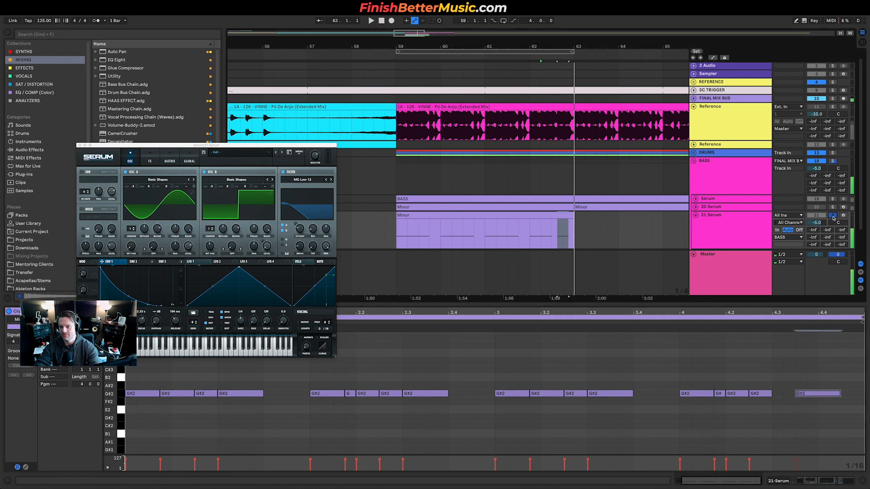
pyautogui.press('space')
pyautogui.press('space')
pyautogui.scroll(-2, 794, 221)
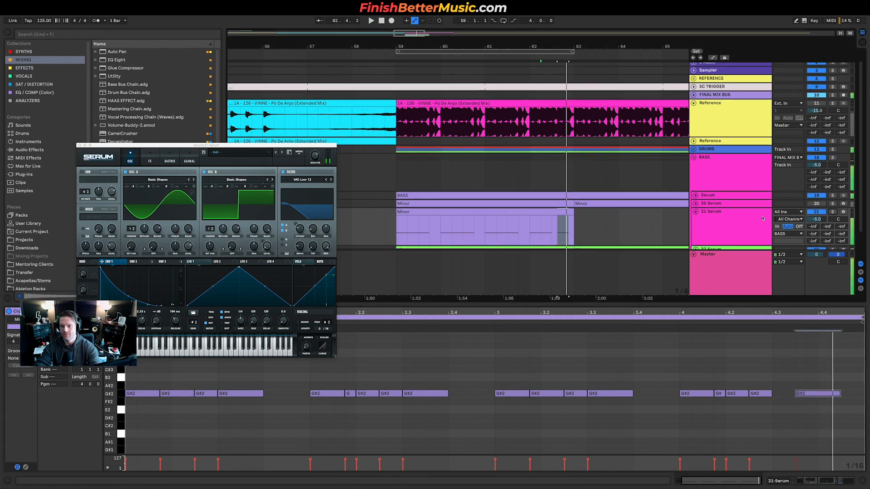
pyautogui.press('space')
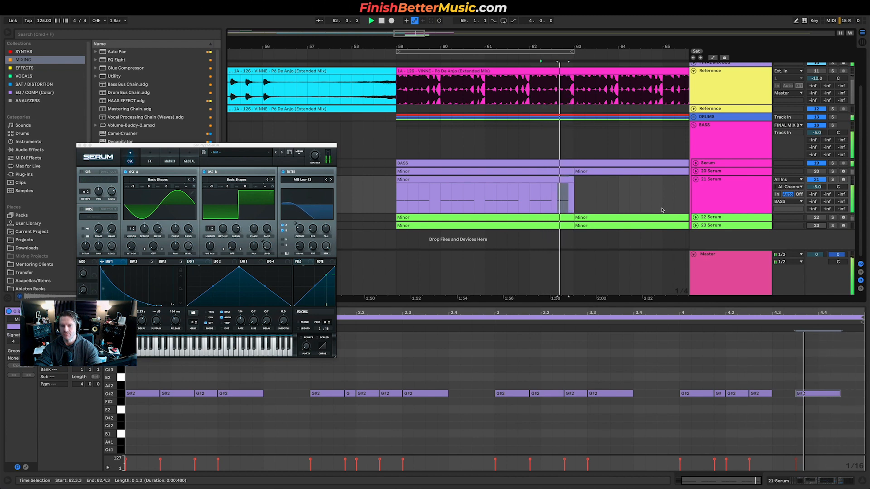
pyautogui.press('space')
pyautogui.click(396, 198)
pyautogui.press('space')
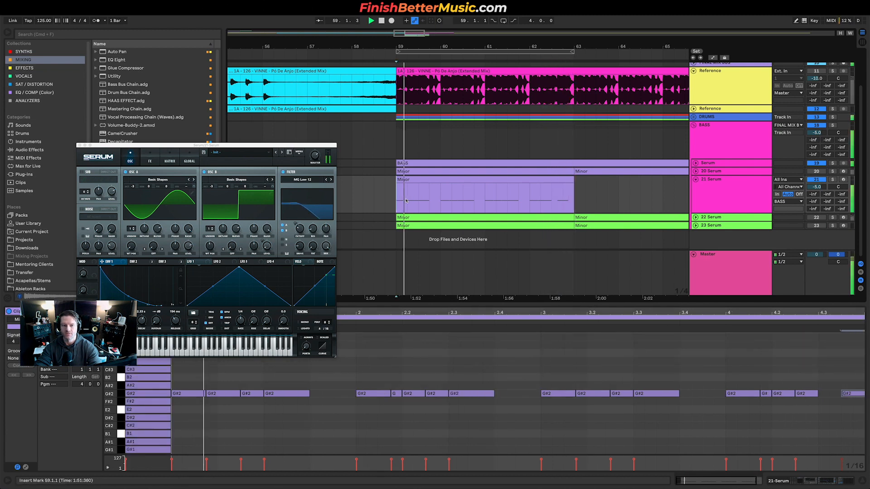
pyautogui.press('space')
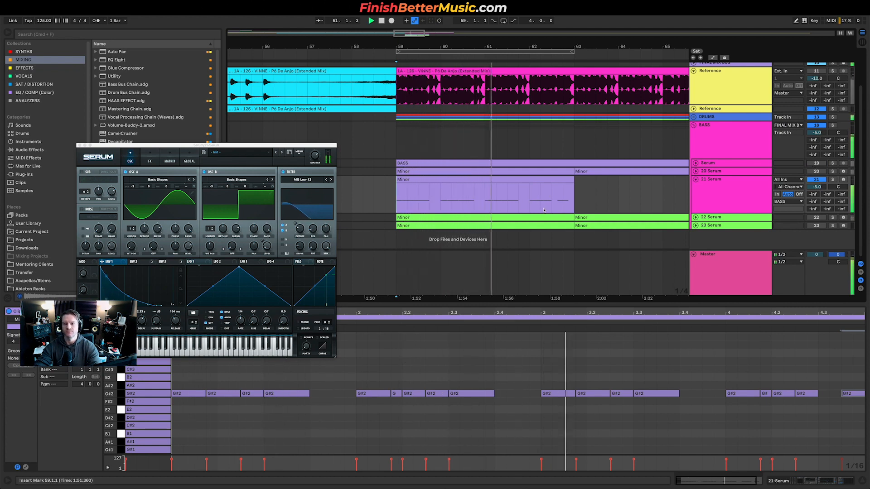
# Duplicate the four-bar 21 Serum clip so the copy starts at bar 63.
pyautogui.hscroll(-2, 496, 209)
pyautogui.hscroll(1, 593, 202)
pyautogui.scroll(-3, 594, 202)
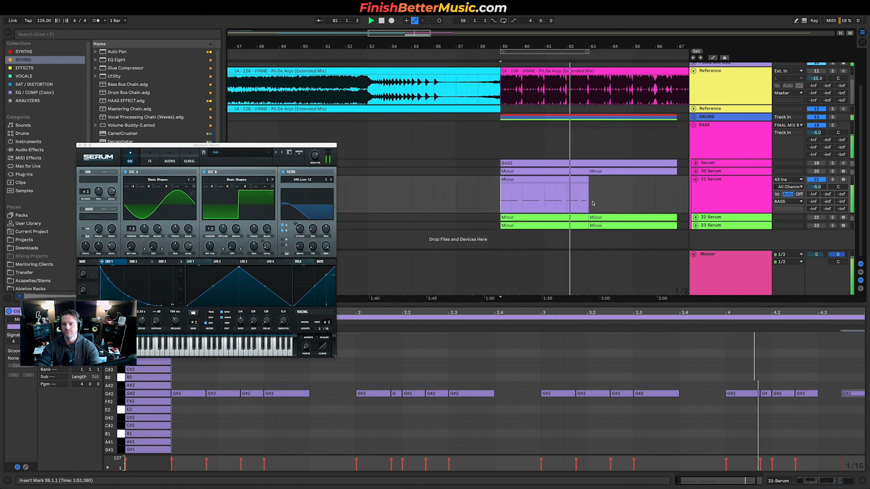
pyautogui.hscroll(1, 567, 195)
pyautogui.press('space')
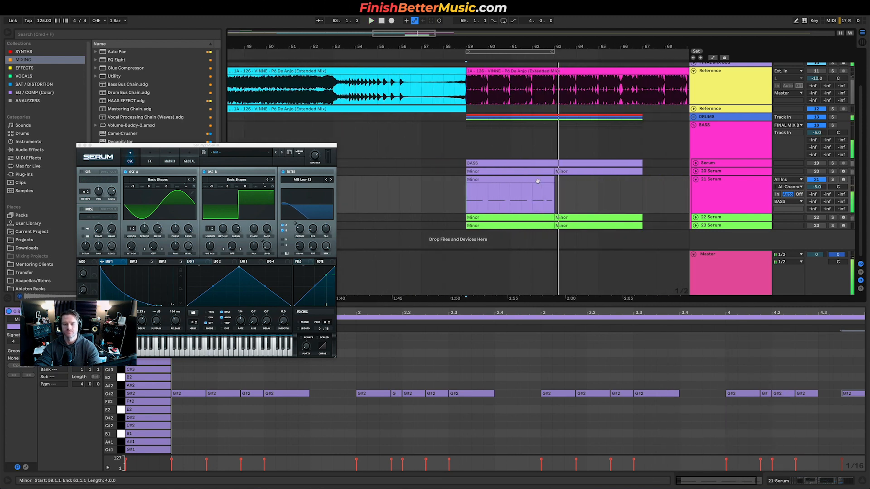
pyautogui.click(538, 180)
pyautogui.press('super+d')
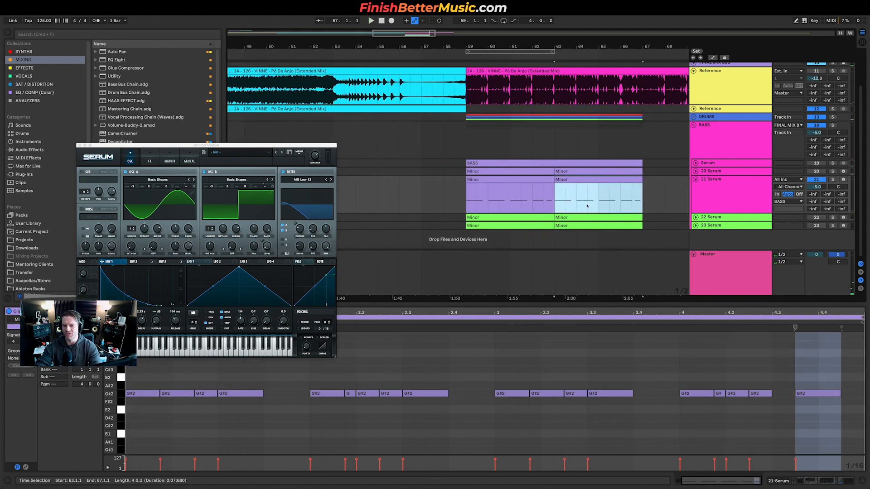
# Fold the 21 Serum track and play the soloed Reference track from bar 59.
pyautogui.click(706, 183)
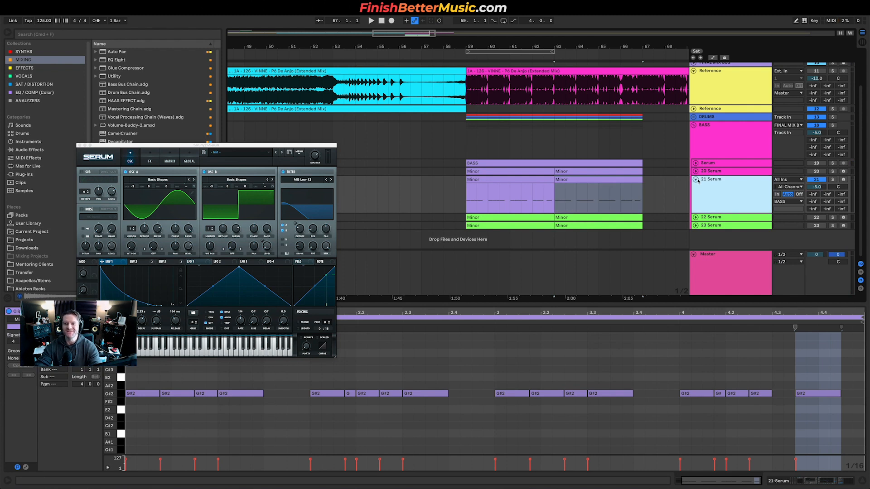
pyautogui.click(696, 180)
pyautogui.click(848, 71)
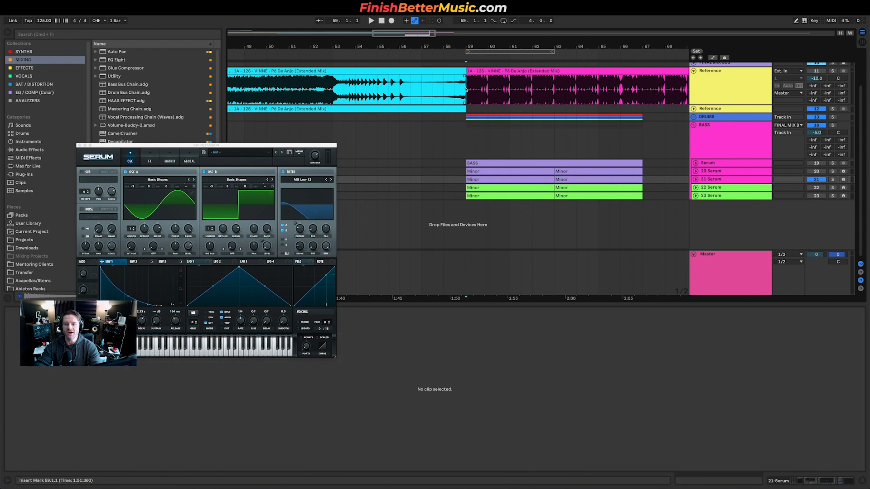
pyautogui.click(833, 72)
pyautogui.press('space')
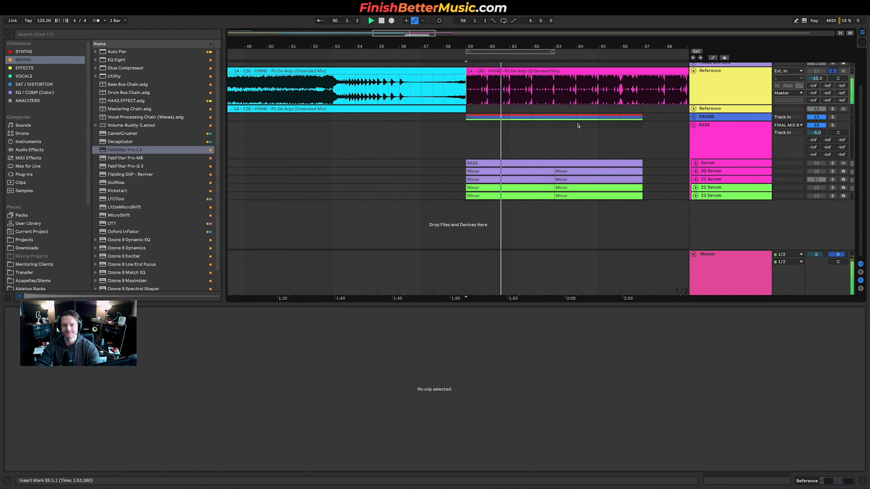
# Unfold the 23 Serum track, open its first MIDI clip and add a one-beat G#3 note at 1.1.1.
pyautogui.click(731, 189)
pyautogui.click(697, 188)
pyautogui.click(696, 188)
pyautogui.click(697, 197)
pyautogui.click(697, 197)
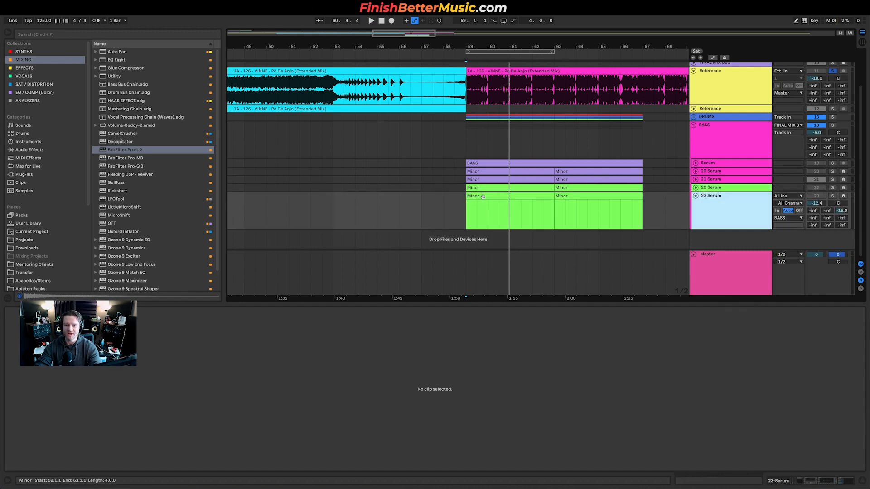
pyautogui.click(483, 197)
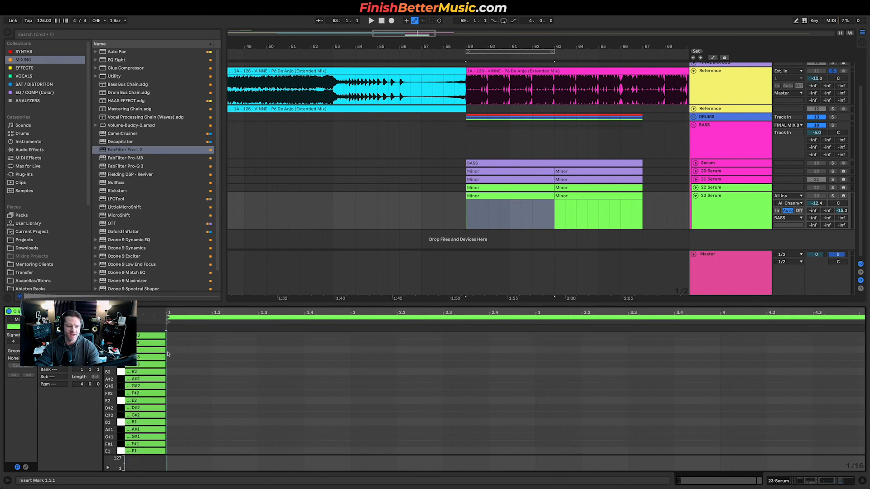
pyautogui.doubleClick(178, 336)
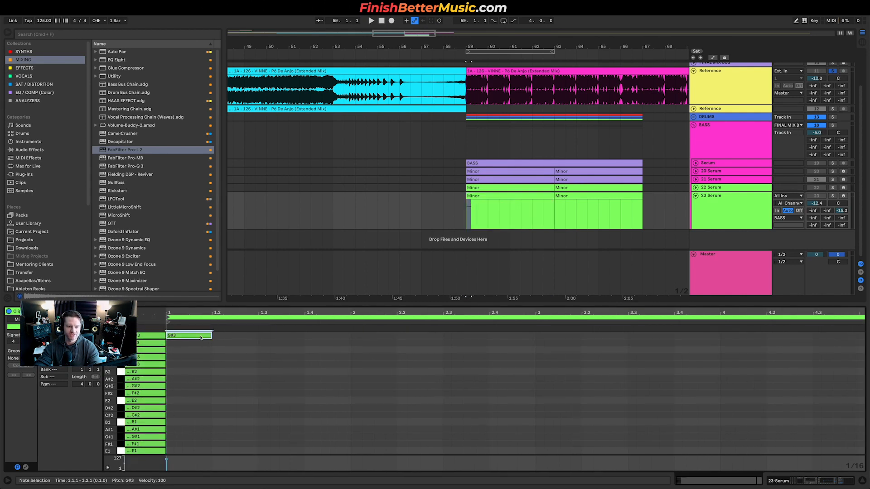
# Continue the line with one-beat notes F#3, D#3, B2, G#2, E2, C#2 and A#1 through bar 2, and play 23 Serum soloed.
pyautogui.scroll(5, 455, 114)
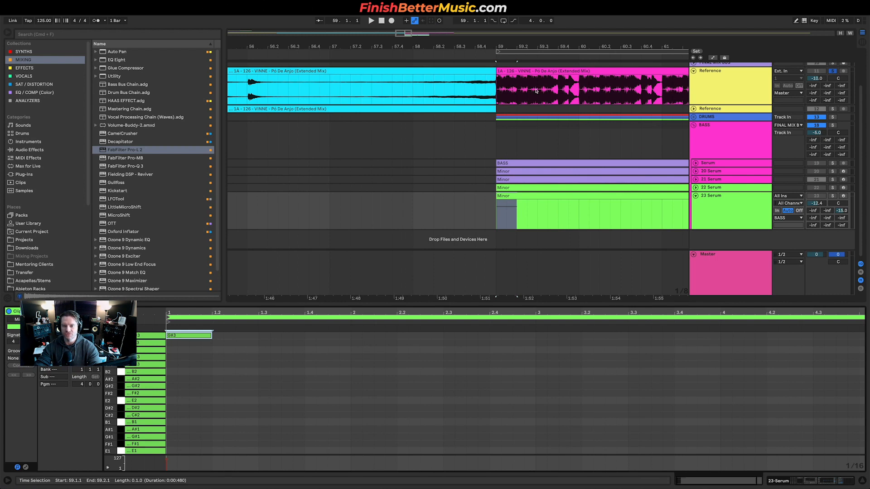
pyautogui.click(541, 200)
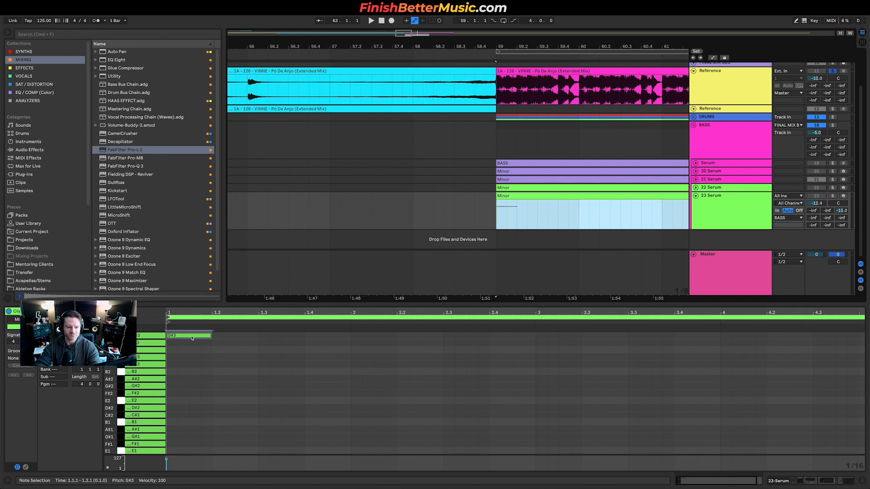
pyautogui.moveTo(191, 336); pyautogui.dragTo(532, 434)
pyautogui.click(832, 196)
pyautogui.press('space')
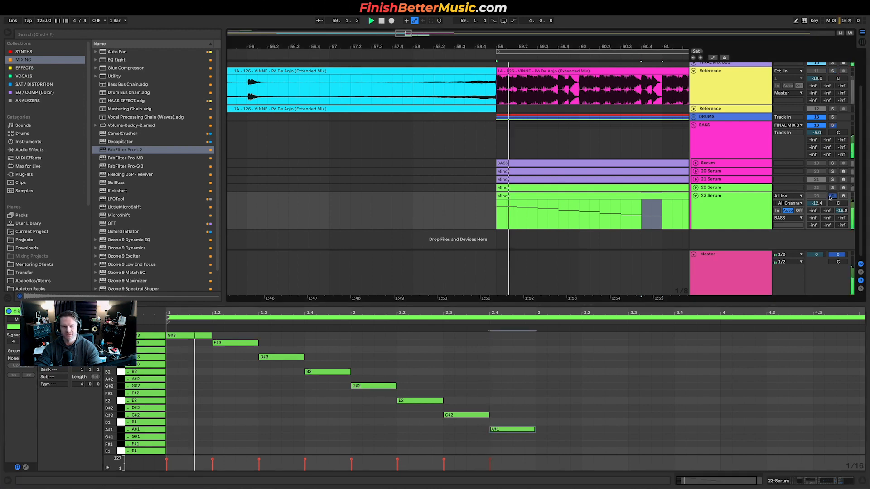
# Repitch the 23 Serum notes after G#3 to D#3, B2, G#2, D#2, B1, A#1 and G#1, and shorten all eight to half a beat.
pyautogui.moveTo(224, 343); pyautogui.dragTo(225, 350)
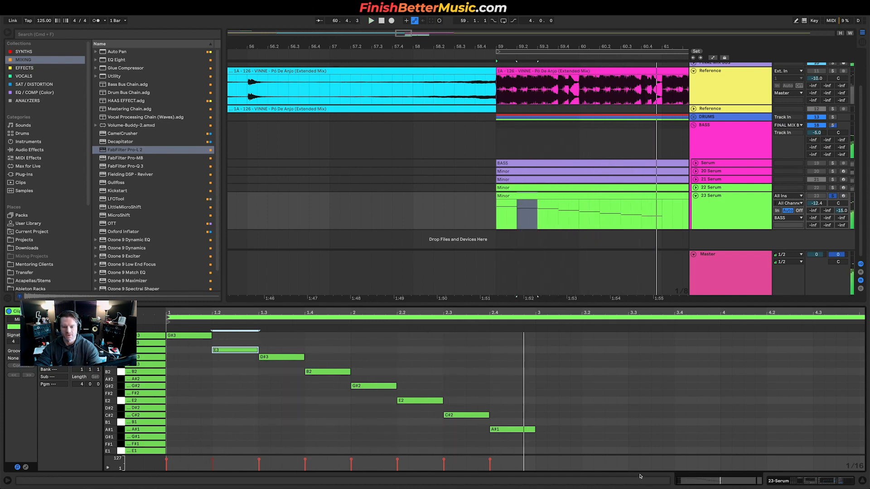
pyautogui.moveTo(247, 353); pyautogui.dragTo(327, 379)
pyautogui.press('space')
pyautogui.press('space')
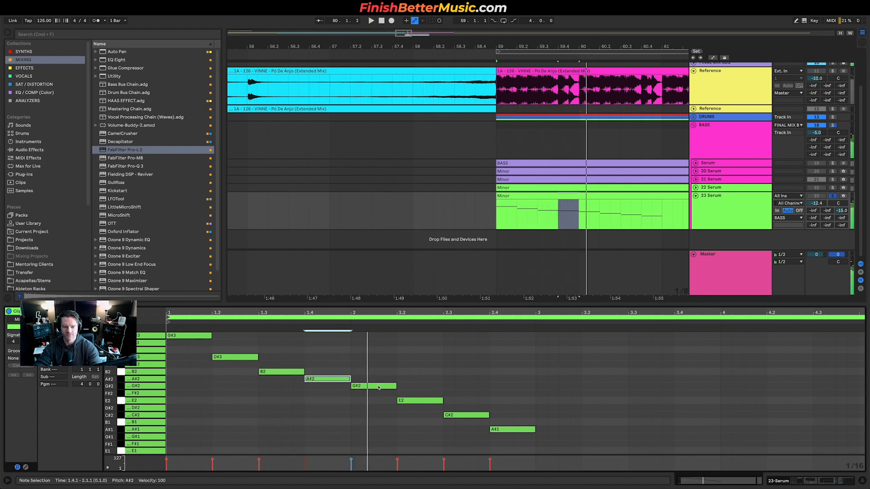
pyautogui.moveTo(337, 379); pyautogui.dragTo(423, 408)
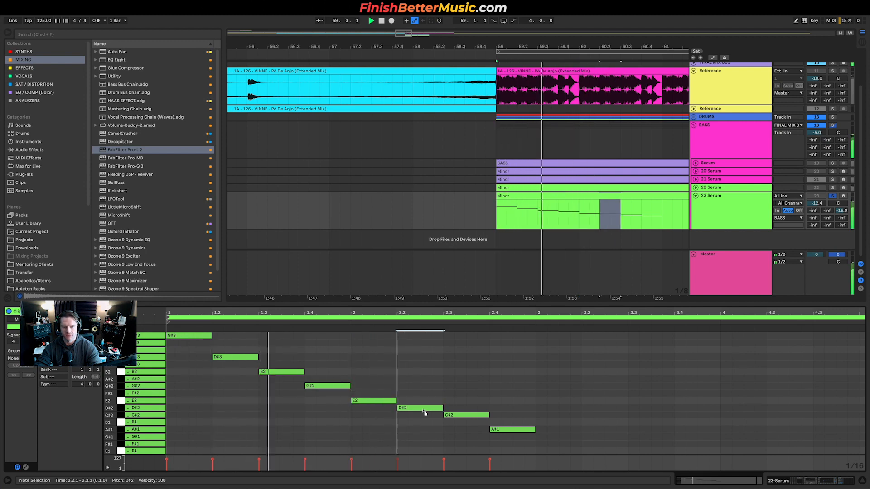
pyautogui.moveTo(373, 403); pyautogui.dragTo(510, 439)
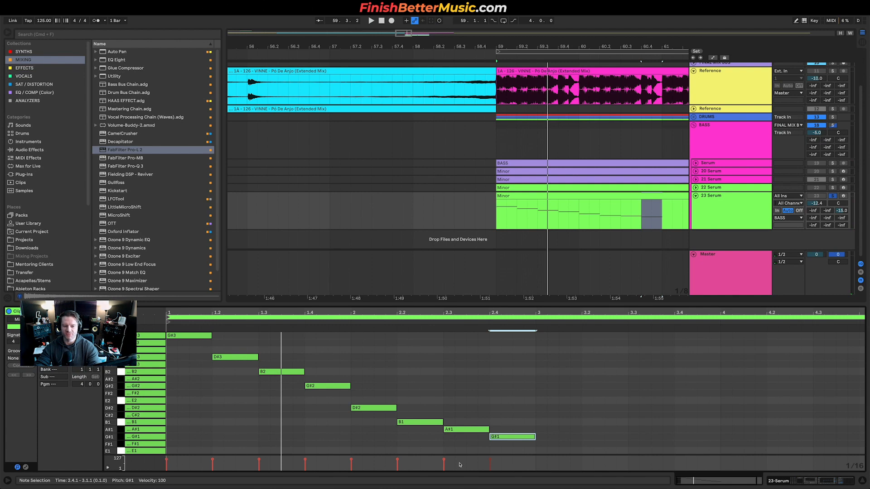
pyautogui.moveTo(539, 447); pyautogui.dragTo(189, 335)
pyautogui.press('space')
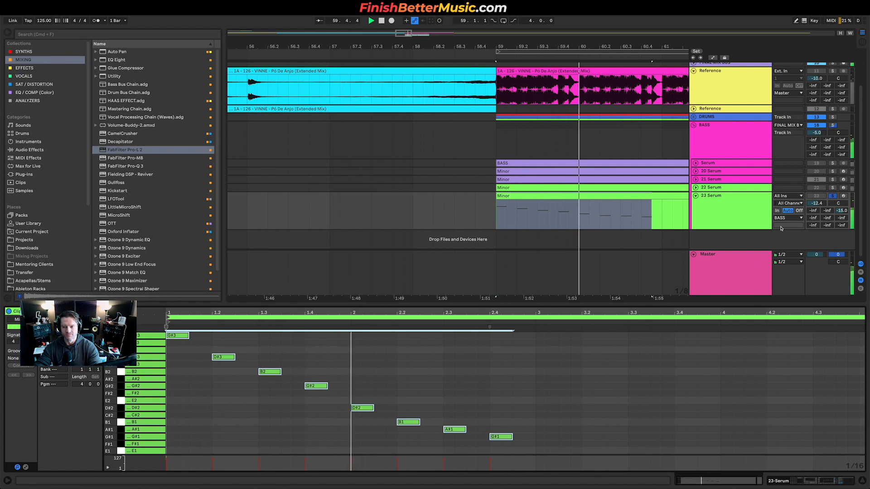
# Open the 23 Serum track's Serum instrument to view its patch, and close it again.
pyautogui.click(722, 205)
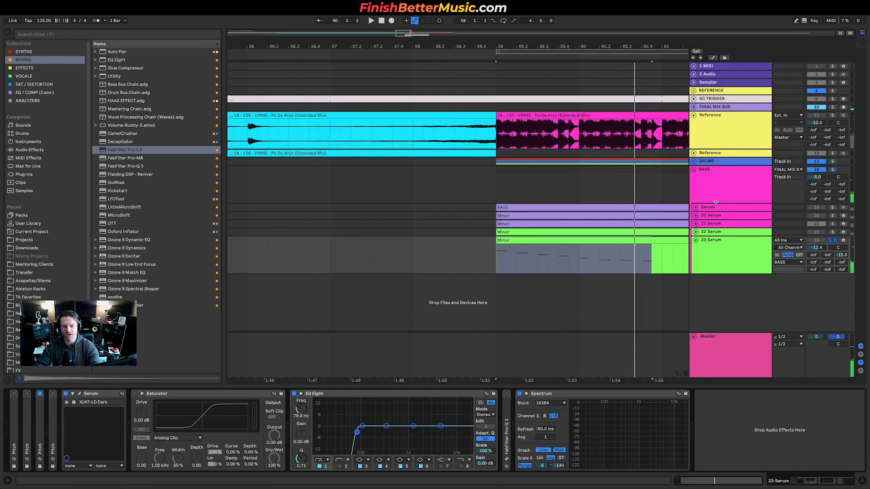
pyautogui.click(80, 393)
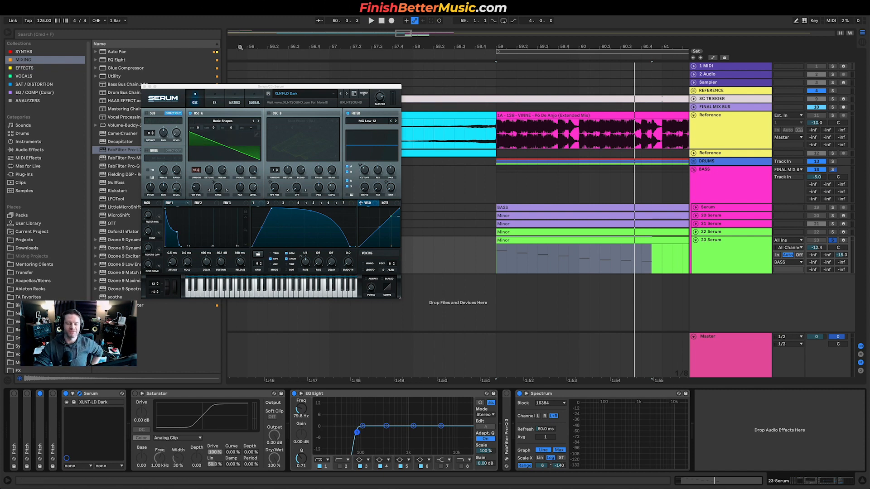
pyautogui.click(144, 86)
# Unfold the 22 Serum track and play it soloed from bar 63 to hear its descending note pattern.
pyautogui.hscroll(2, 491, 254)
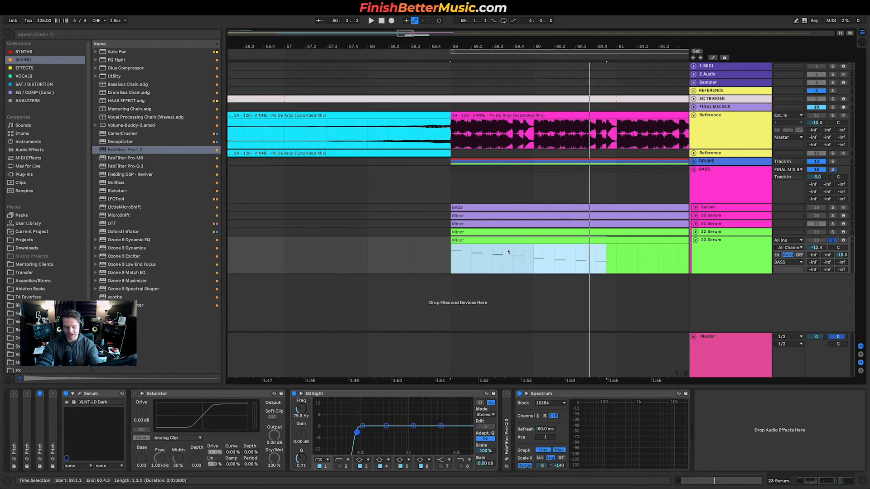
pyautogui.scroll(-3, 508, 254)
pyautogui.click(572, 264)
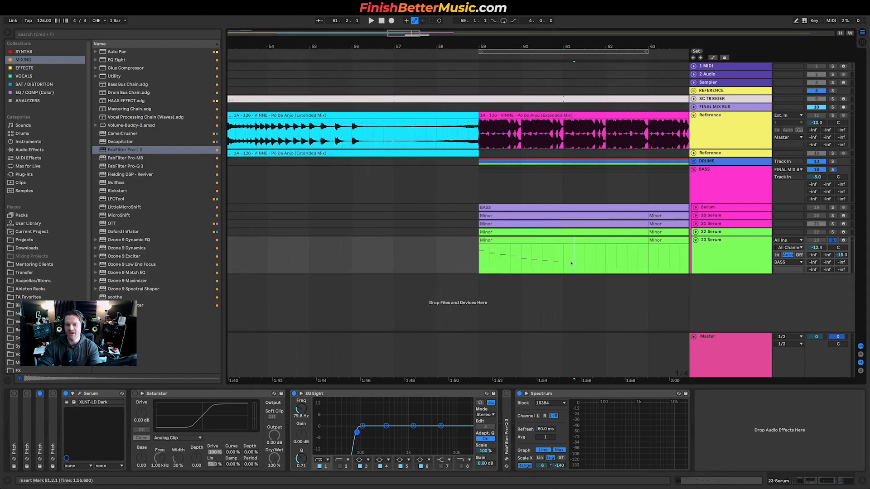
pyautogui.click(749, 266)
pyautogui.hscroll(5, 541, 251)
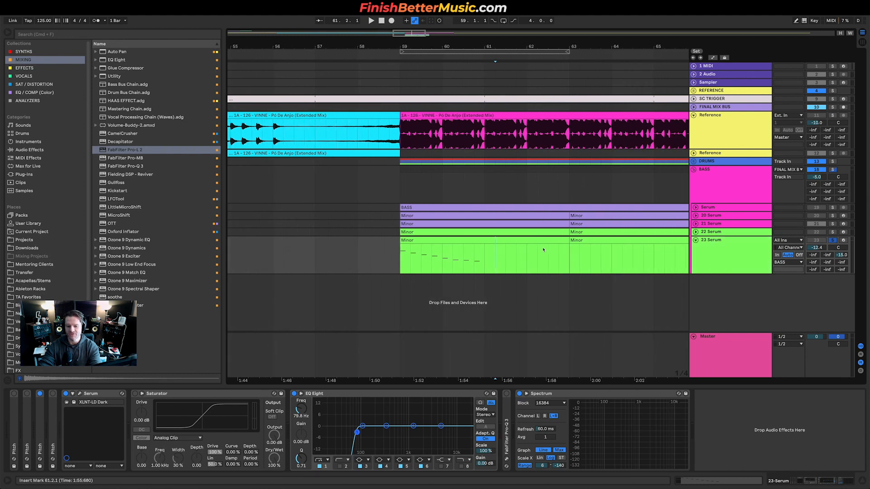
pyautogui.hscroll(3, 611, 241)
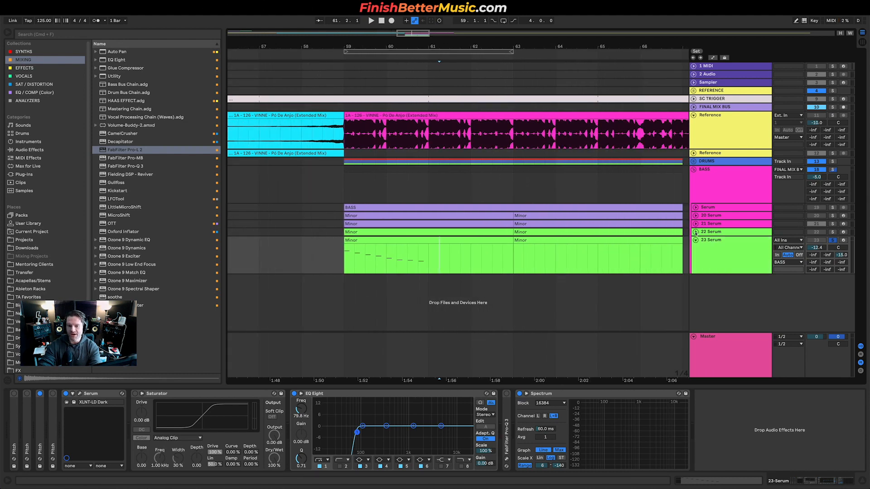
pyautogui.click(695, 232)
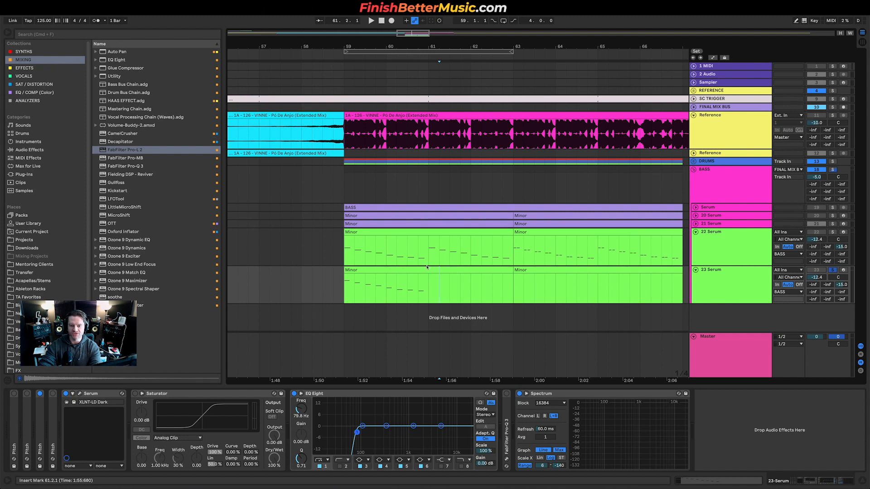
pyautogui.moveTo(516, 257); pyautogui.dragTo(521, 254)
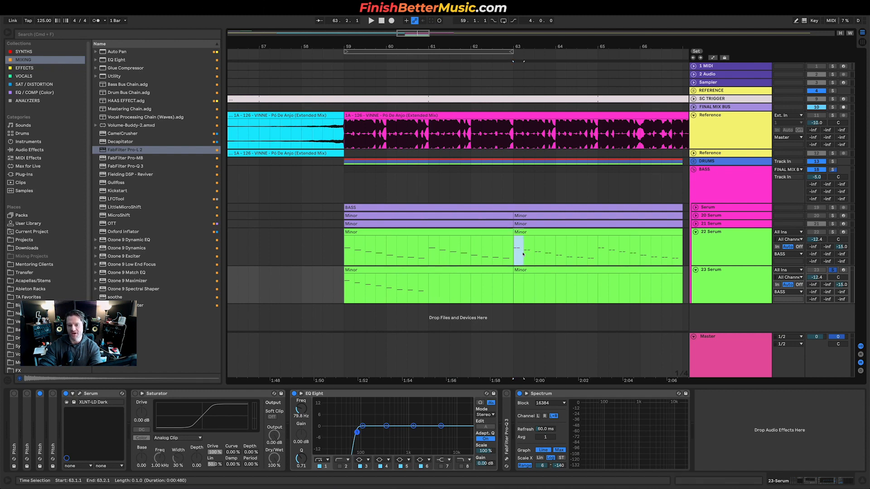
pyautogui.click(834, 232)
pyautogui.press('space')
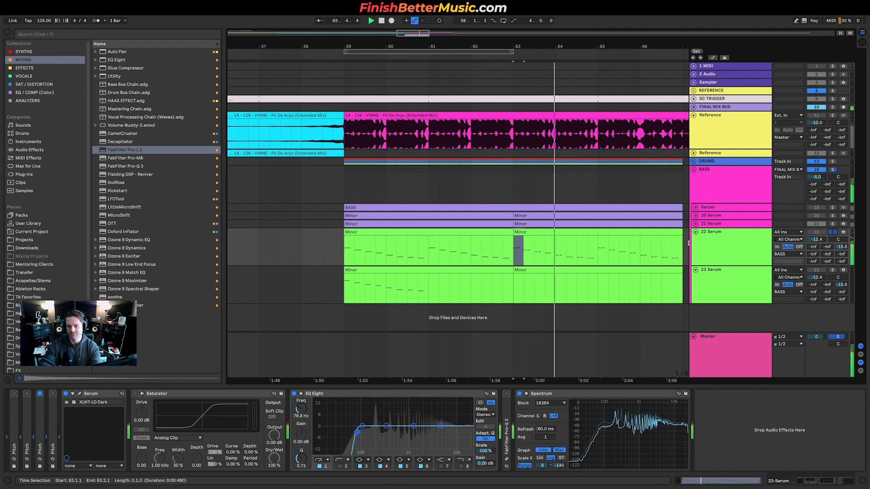
pyautogui.press('space')
# Unsolo the bass tracks, enable 22 Serum, and play the arrangement from bar 57 with the bass layers folded.
pyautogui.hotkey('ctrl', 'Up')
pyautogui.hotkey('ctrl', 'Up')
pyautogui.click(833, 232)
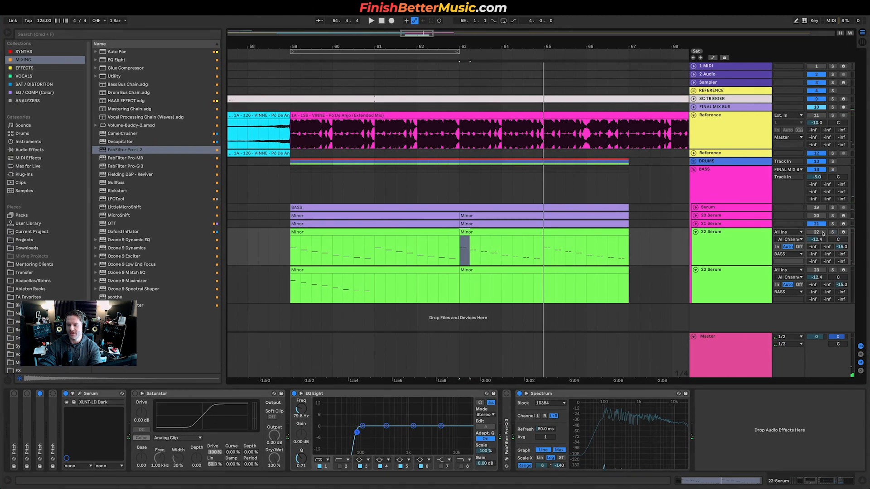
pyautogui.click(695, 270)
pyautogui.scroll(-5, 387, 231)
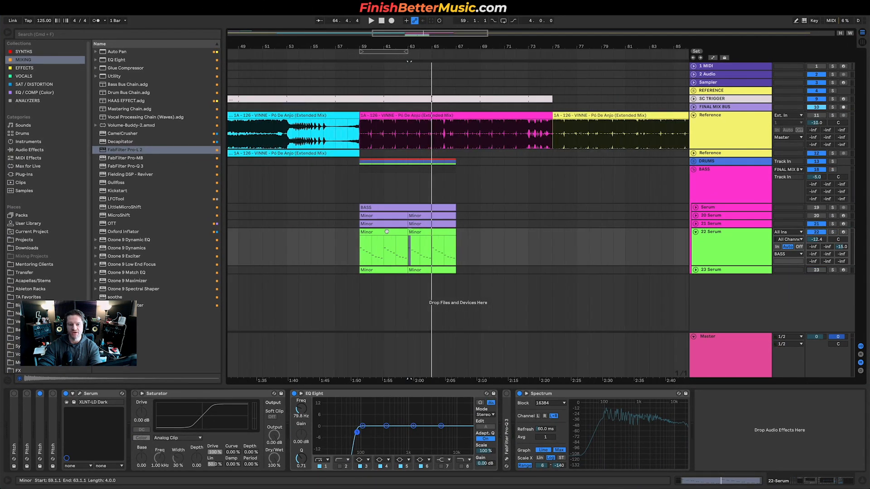
pyautogui.click(329, 241)
pyautogui.press('space')
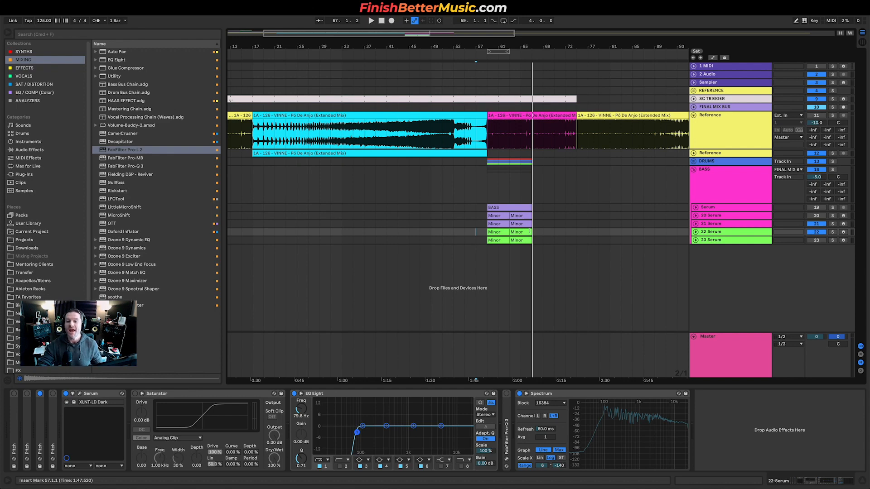
# Switch to the web browser and look over the Finish Better Music home page.
pyautogui.hotkey('ctrl', 'Right')
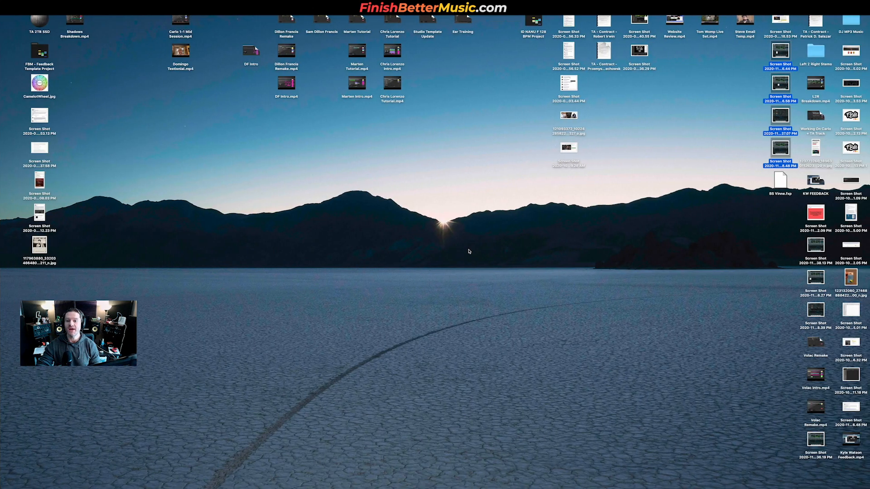
pyautogui.hotkey('ctrl', 'Right')
pyautogui.scroll(7, 434, 194)
pyautogui.scroll(5, 434, 194)
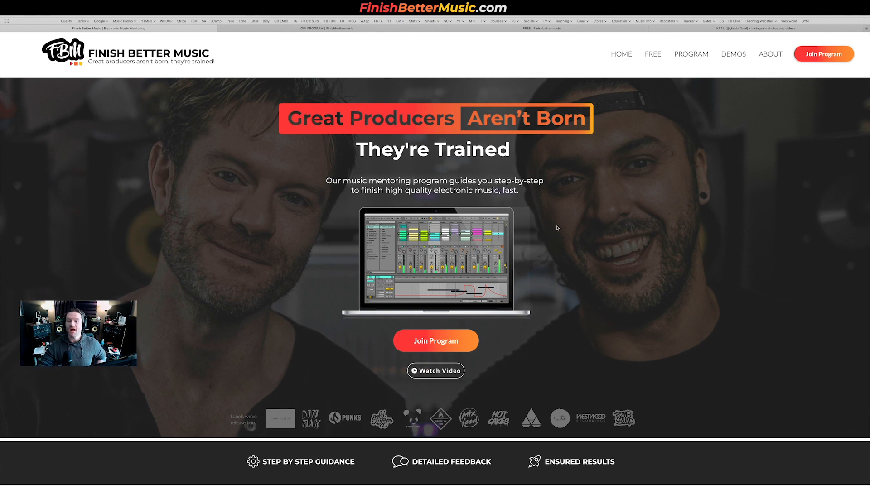
pyautogui.scroll(-10, 590, 318)
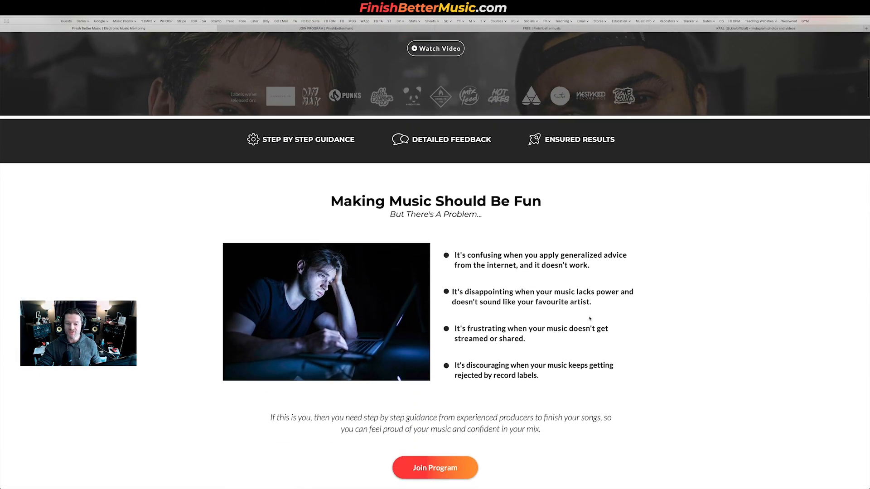
pyautogui.scroll(-5, 590, 318)
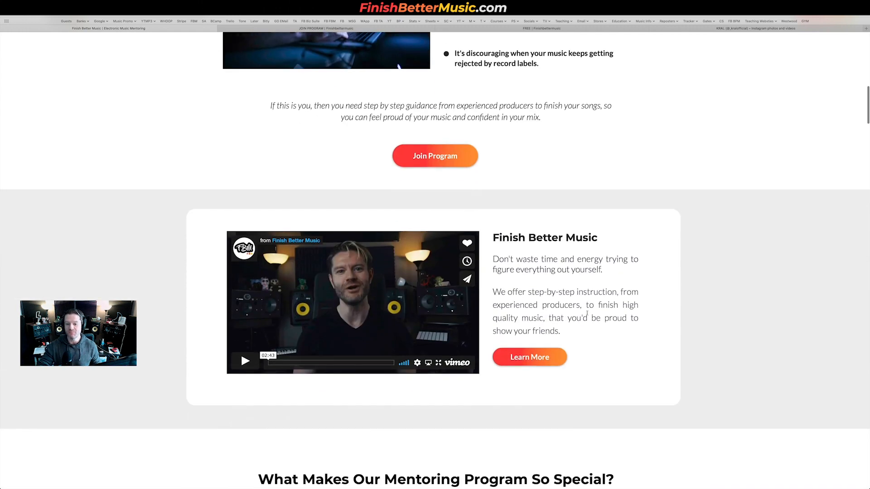
pyautogui.scroll(15, 634, 261)
# Look through the bio and posts on the artist's Instagram profile open in the same browser window.
pyautogui.click(756, 28)
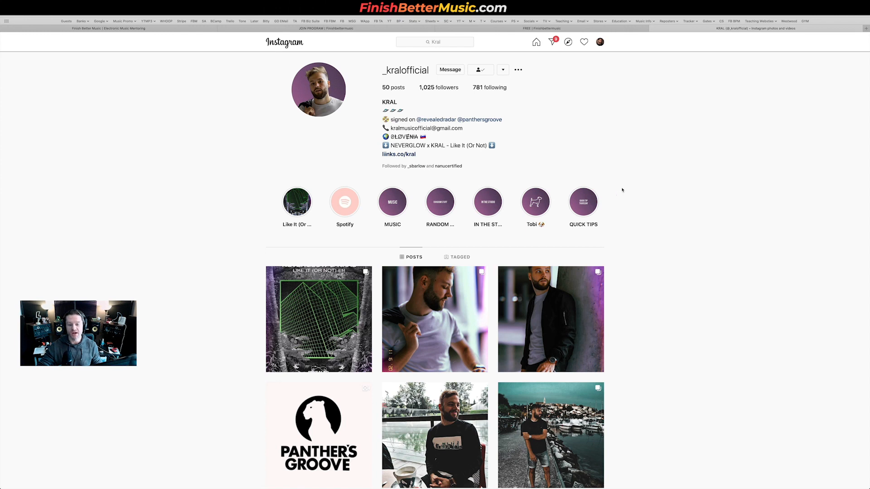
pyautogui.scroll(-5, 625, 190)
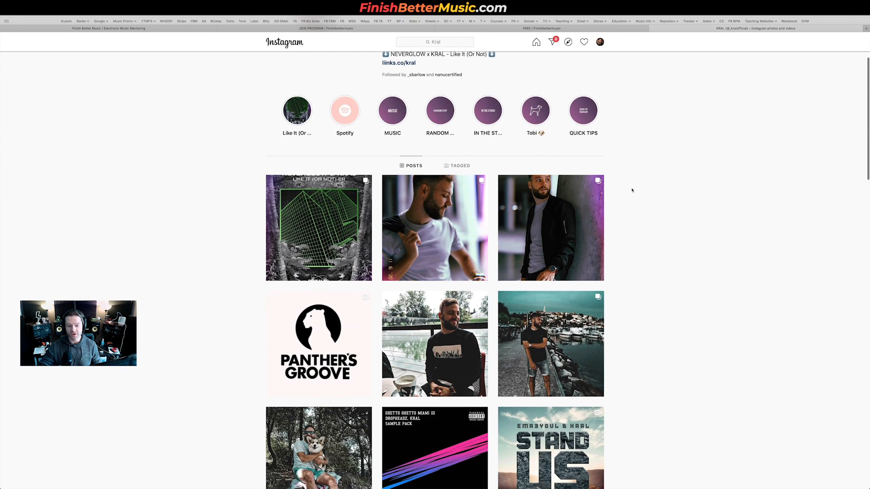
pyautogui.scroll(-2, 650, 194)
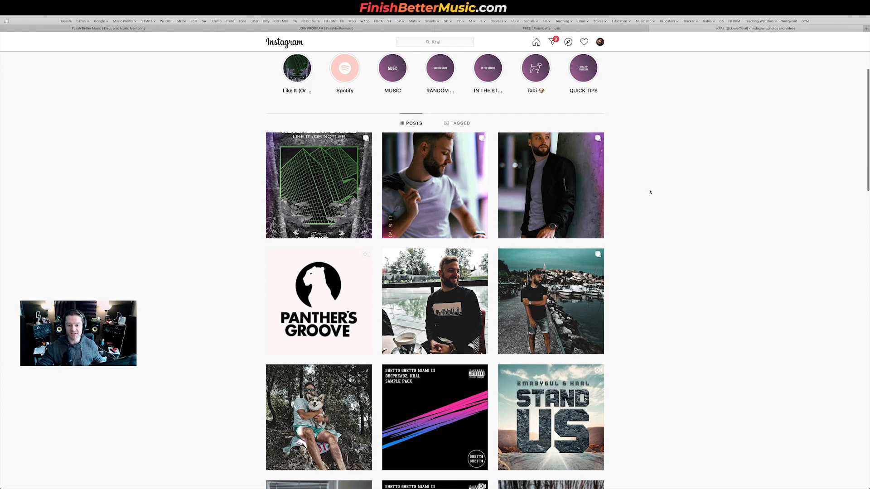
pyautogui.scroll(-10, 703, 343)
pyautogui.scroll(10, 704, 340)
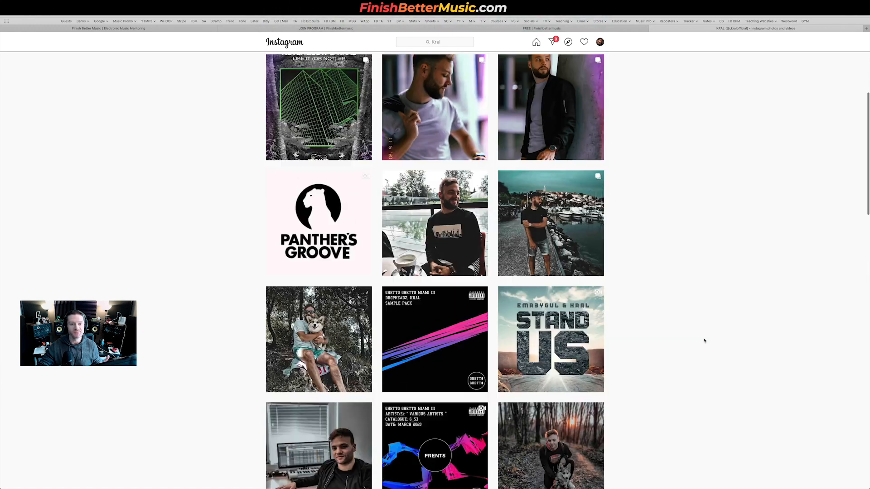
pyautogui.scroll(5, 705, 339)
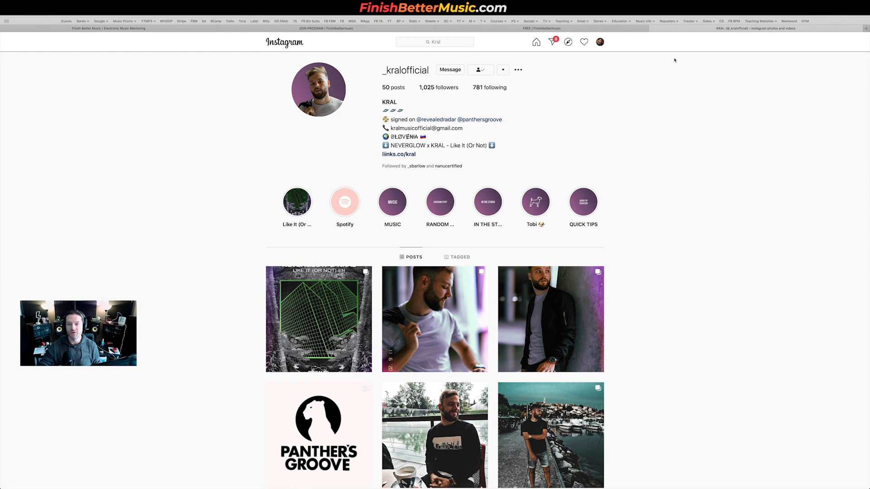
# Return to the Finish Better Music home page and examine the student testimonials.
pyautogui.click(177, 30)
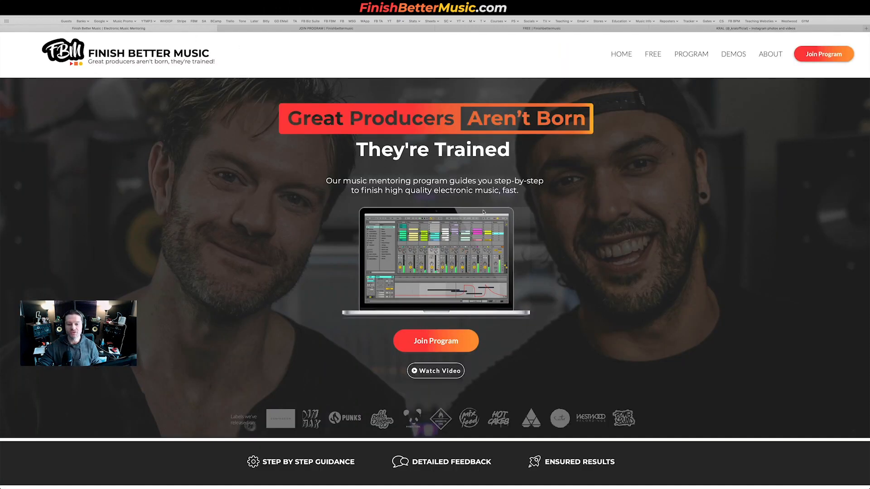
pyautogui.scroll(-10, 553, 206)
pyautogui.scroll(-20, 553, 206)
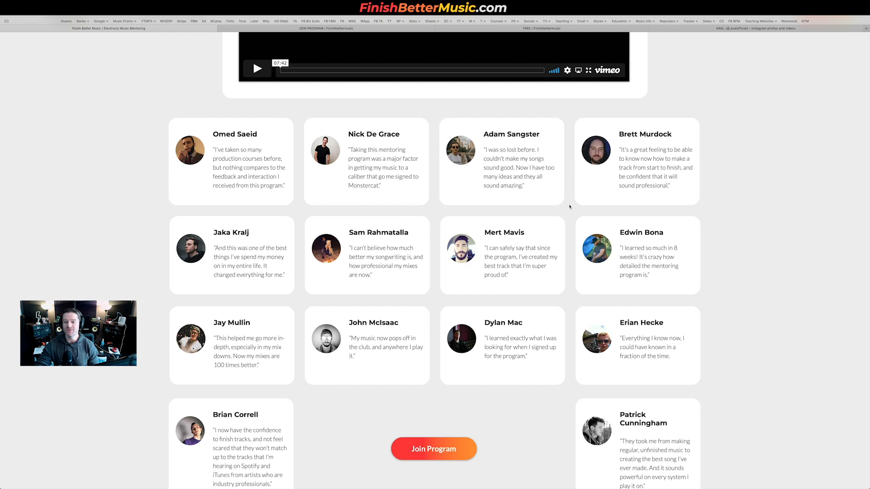
pyautogui.scroll(20, 589, 204)
pyautogui.scroll(5, 616, 207)
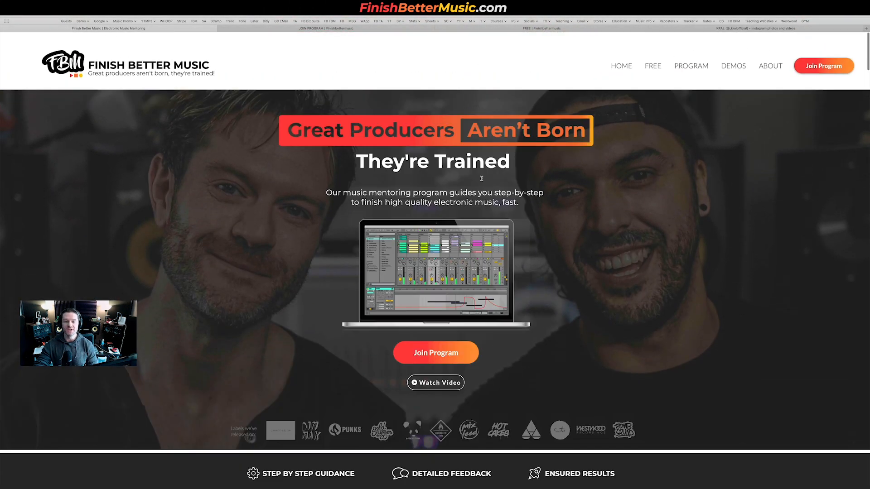
# Review the Join Program application form from start to end and view the site's free resources page.
pyautogui.click(331, 30)
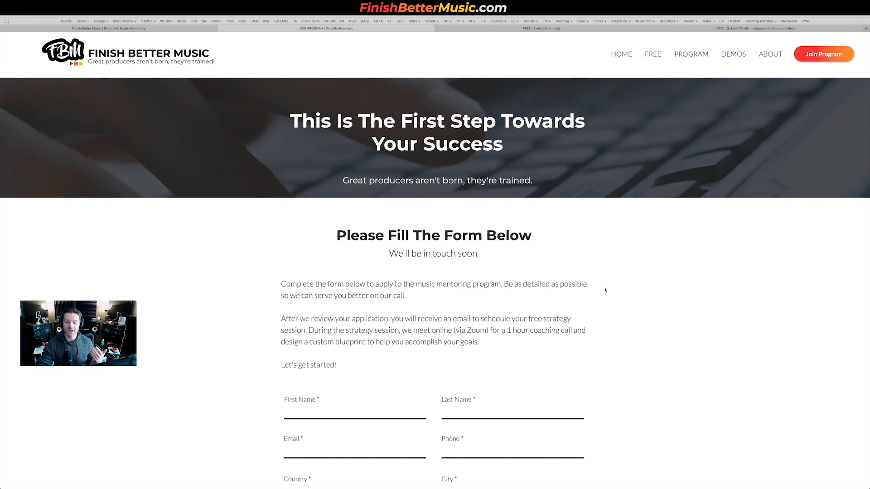
pyautogui.scroll(-3, 605, 290)
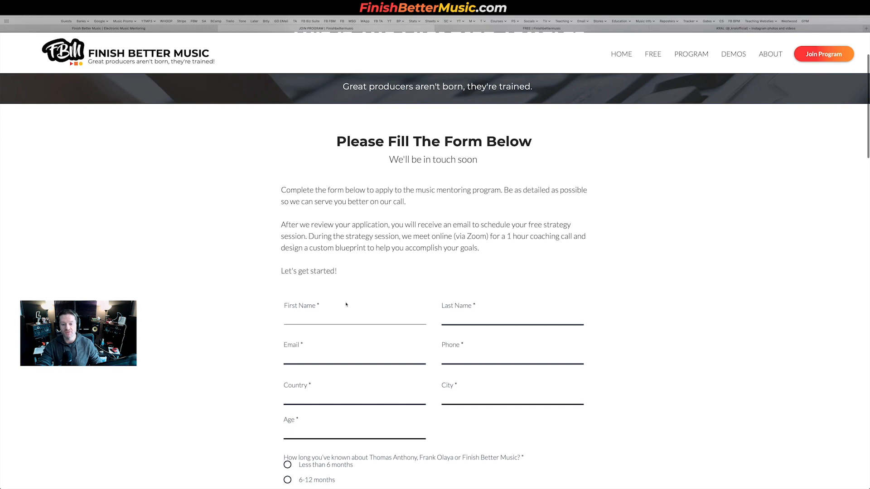
pyautogui.scroll(-20, 346, 305)
pyautogui.scroll(-5, 488, 342)
pyautogui.scroll(20, 487, 342)
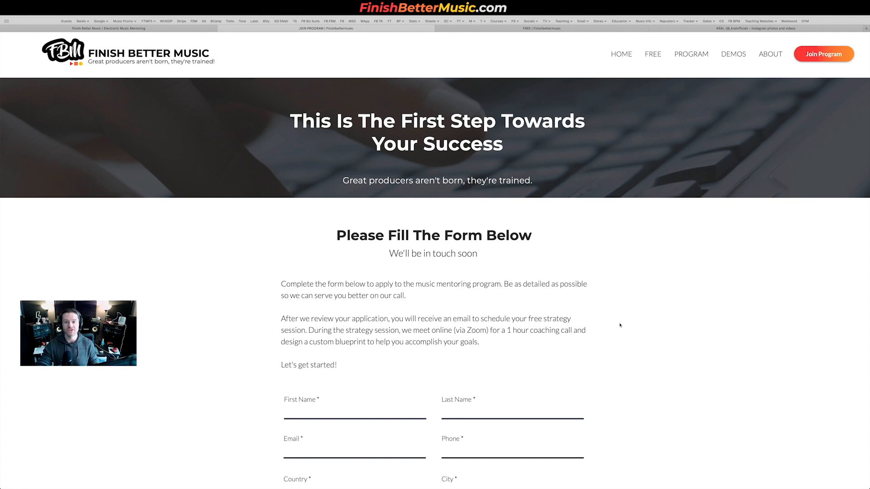
pyautogui.click(544, 28)
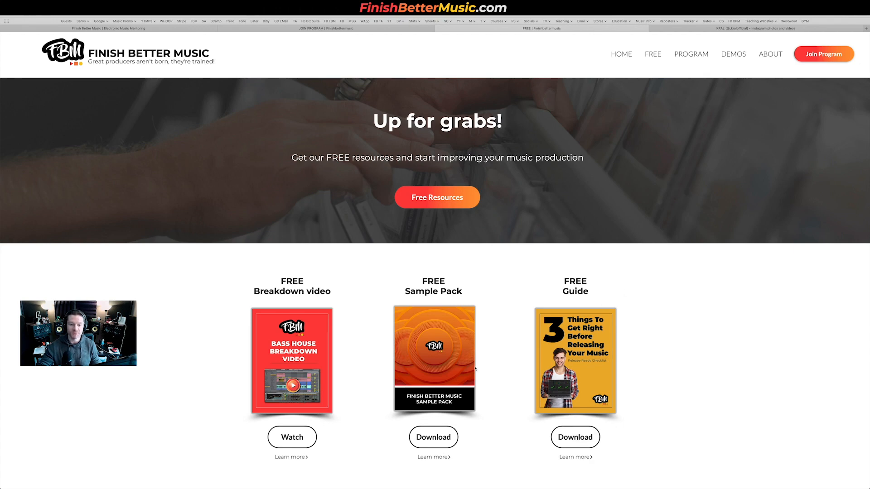
# Switch to the browser window with the producer's own Instagram profile, look through its posts, and return to Ableton Live.
pyautogui.hotkey('ctrl', 'Left')
pyautogui.hotkey('ctrl', 'Left')
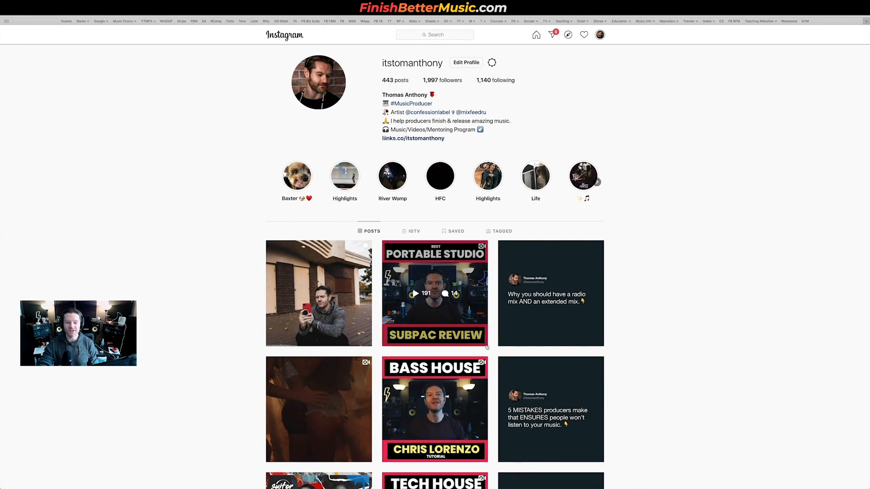
pyautogui.scroll(-5, 484, 243)
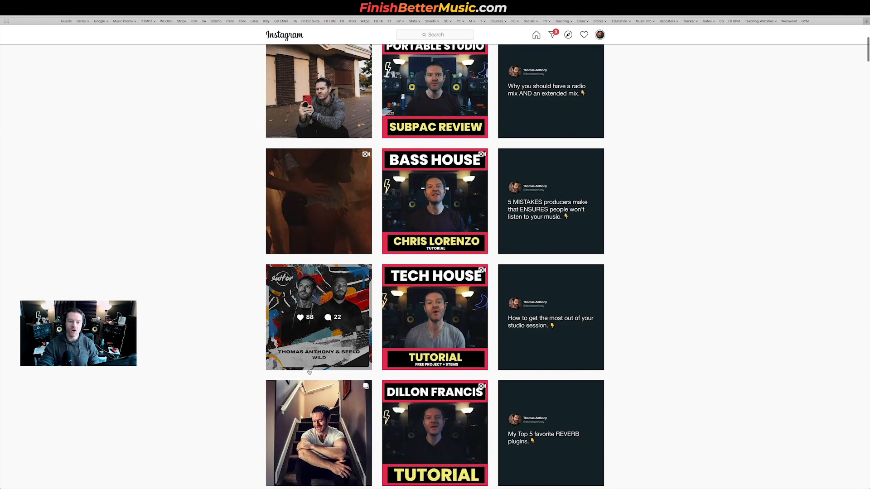
pyautogui.scroll(2, 282, 129)
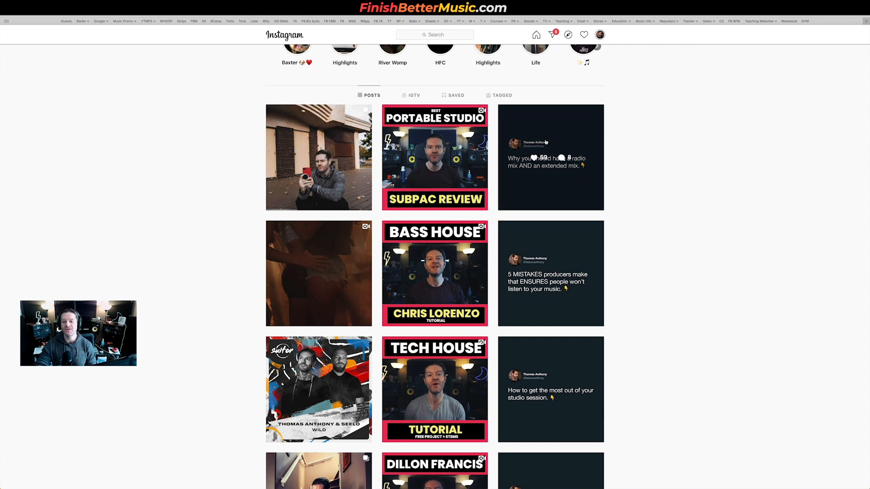
pyautogui.scroll(-8, 626, 311)
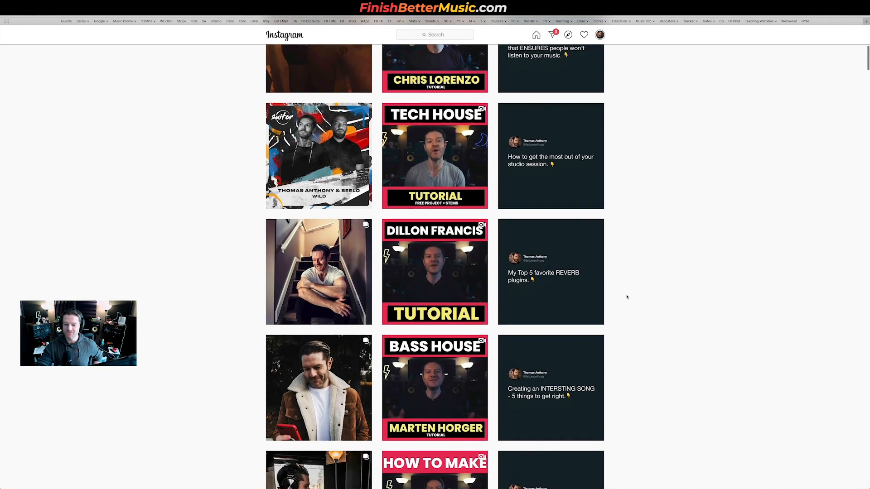
pyautogui.scroll(12, 625, 327)
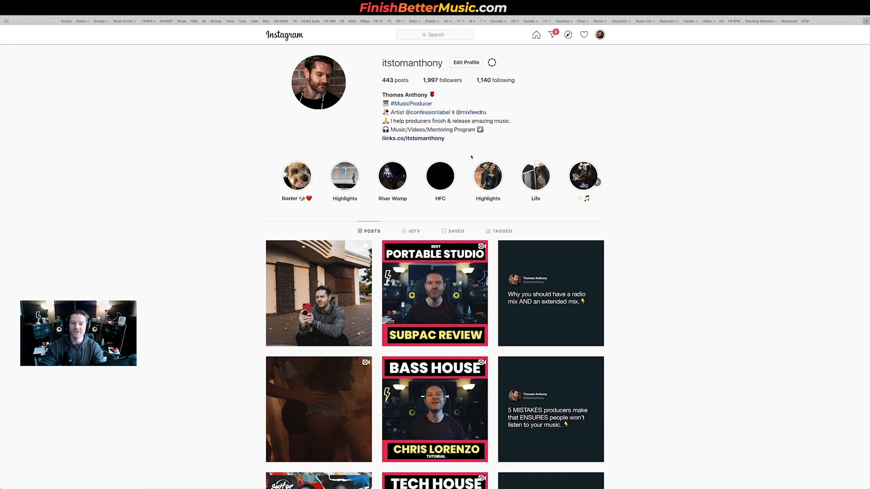
pyautogui.hotkey('ctrl', 'Right')
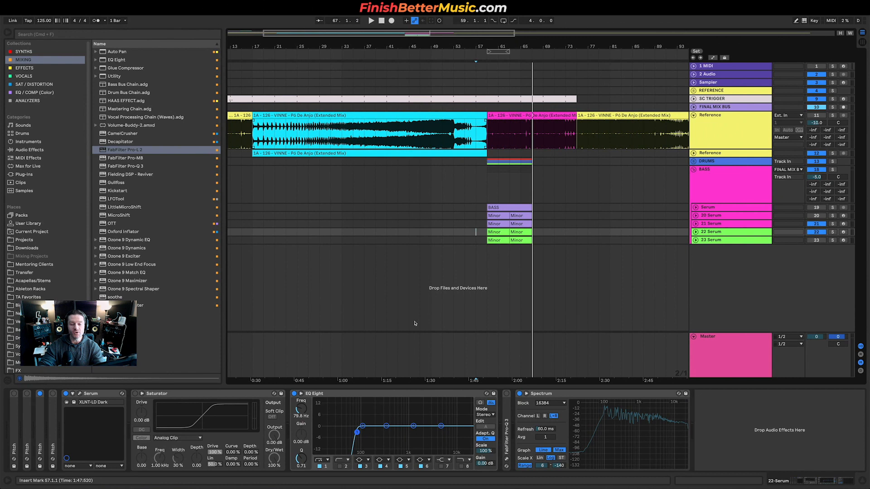